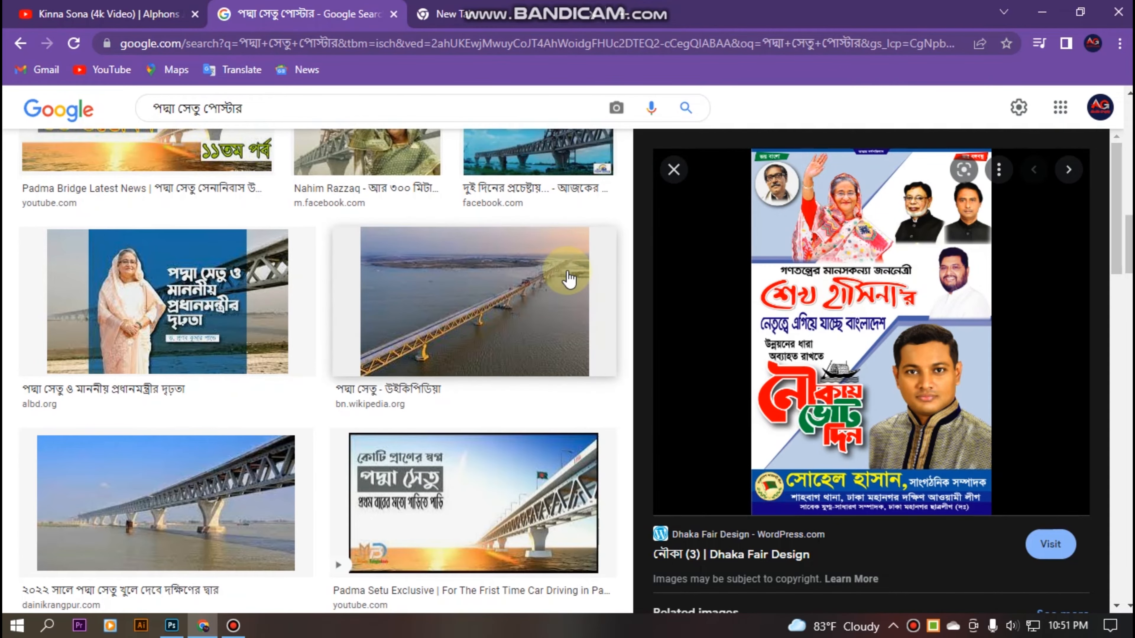
Save the Google Images election poster preview to the Desktop as a JPEG.
scroll(568, 277, up, 5)
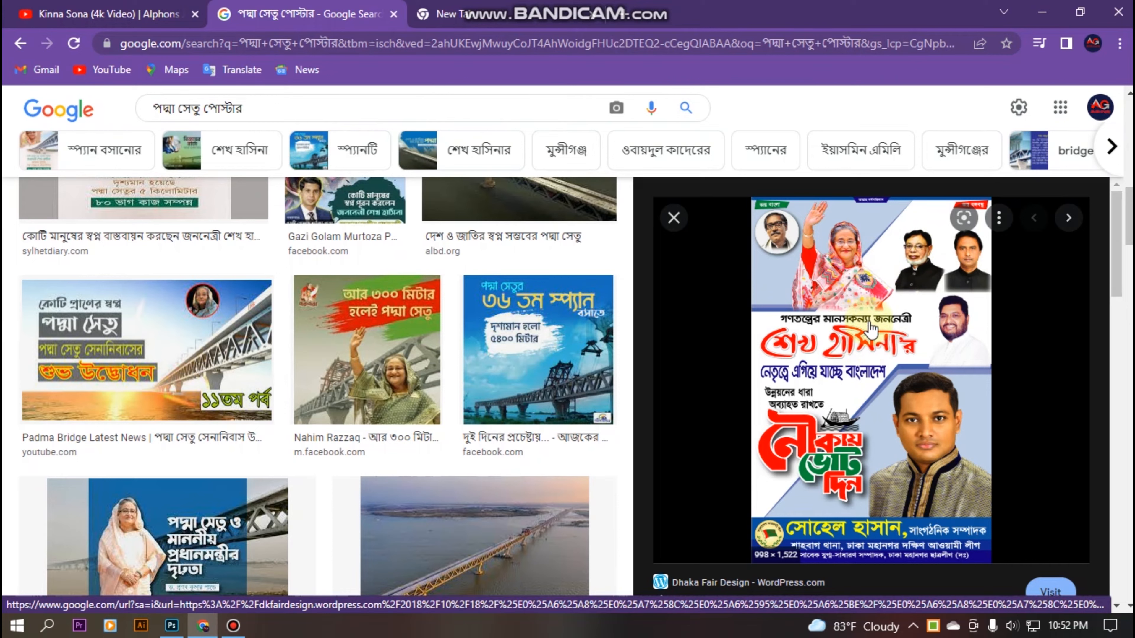
right_click(890, 268)
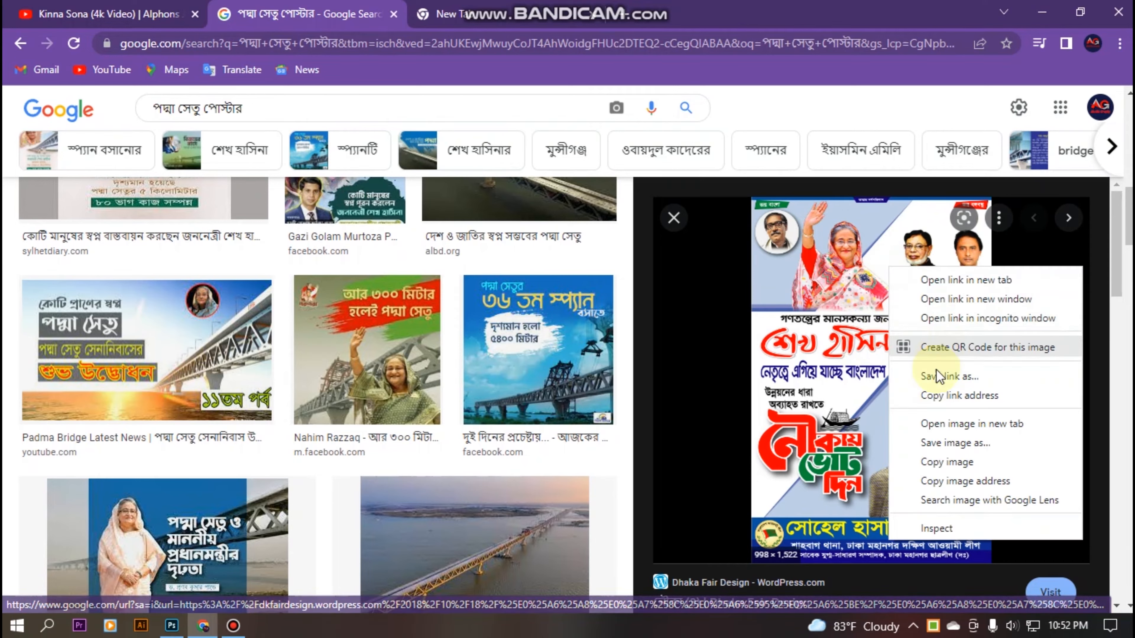
click(954, 441)
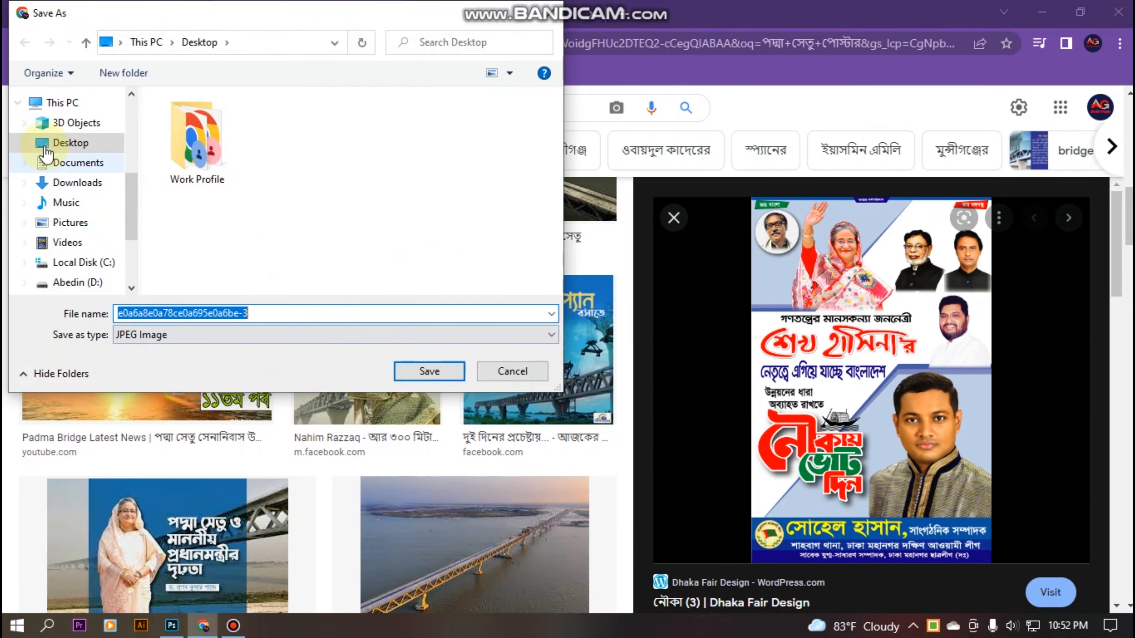
click(414, 381)
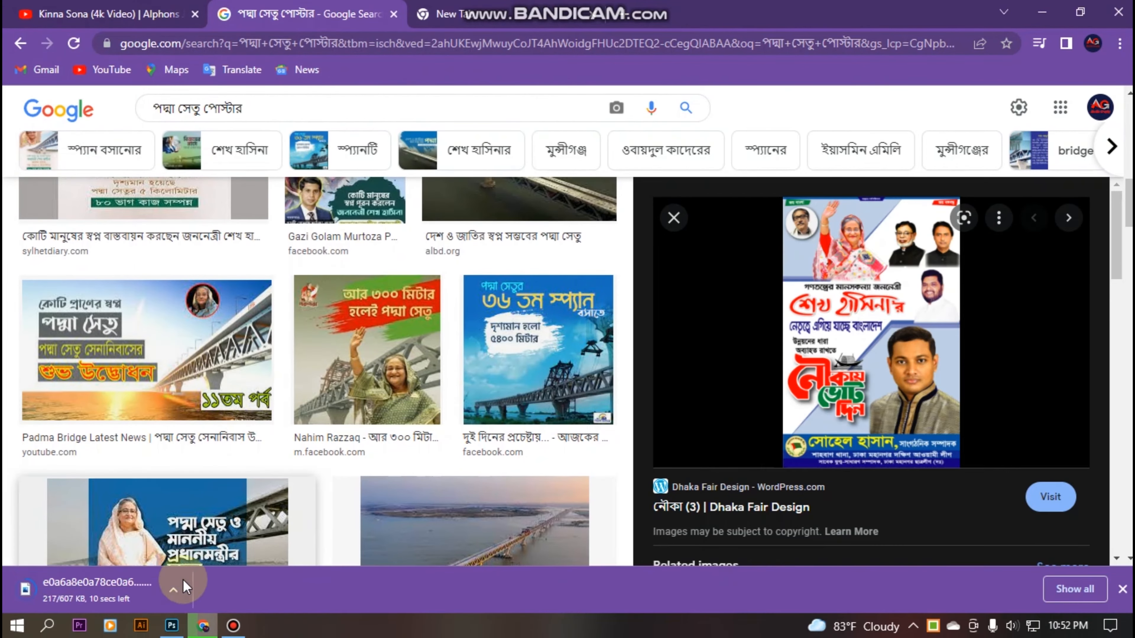
click(172, 626)
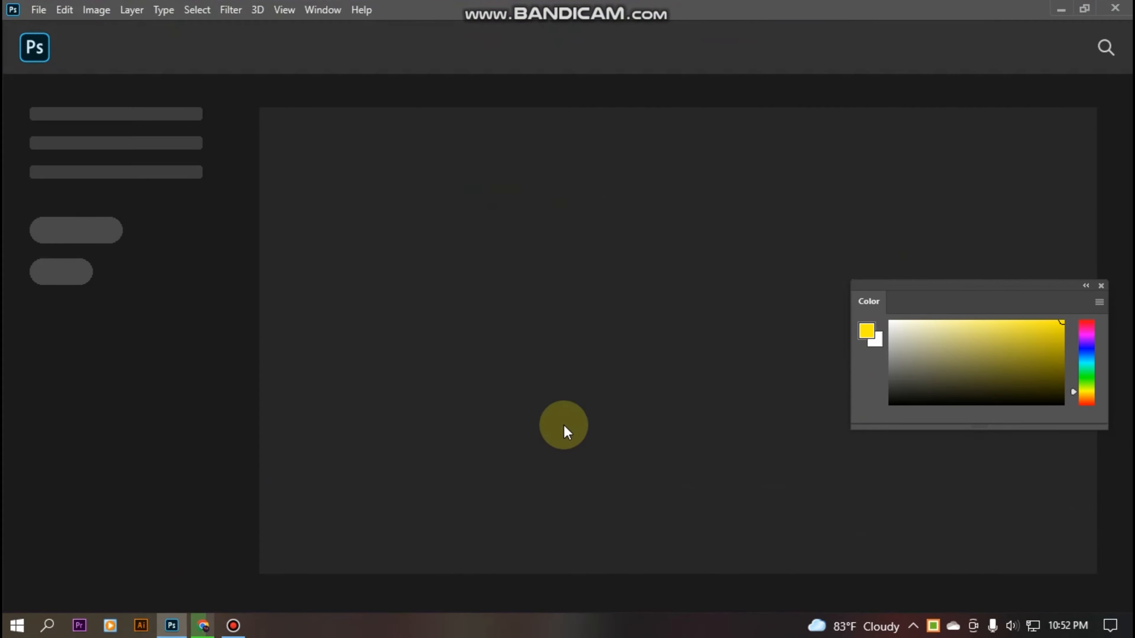
Open the downloaded poster JPEG in Photoshop.
click(39, 11)
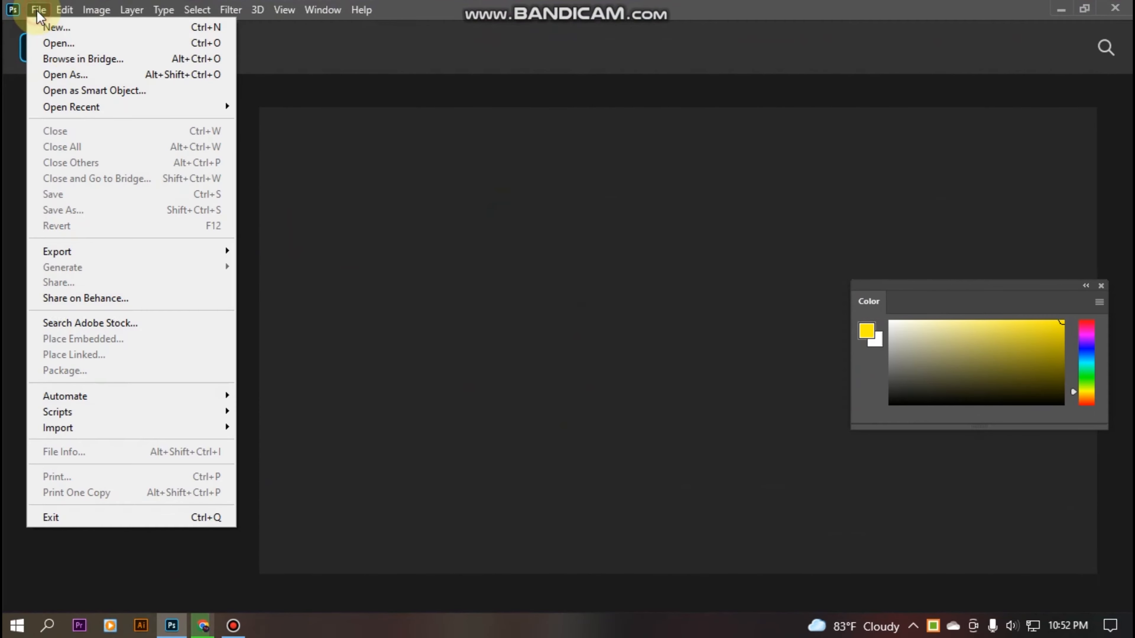
click(58, 42)
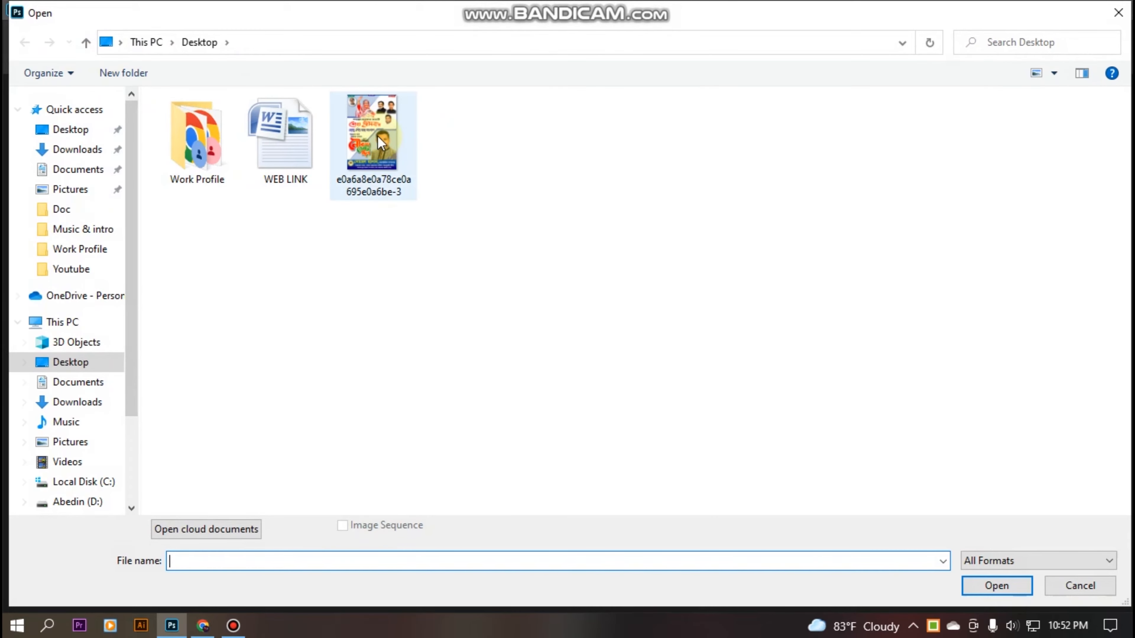
click(377, 136)
click(997, 586)
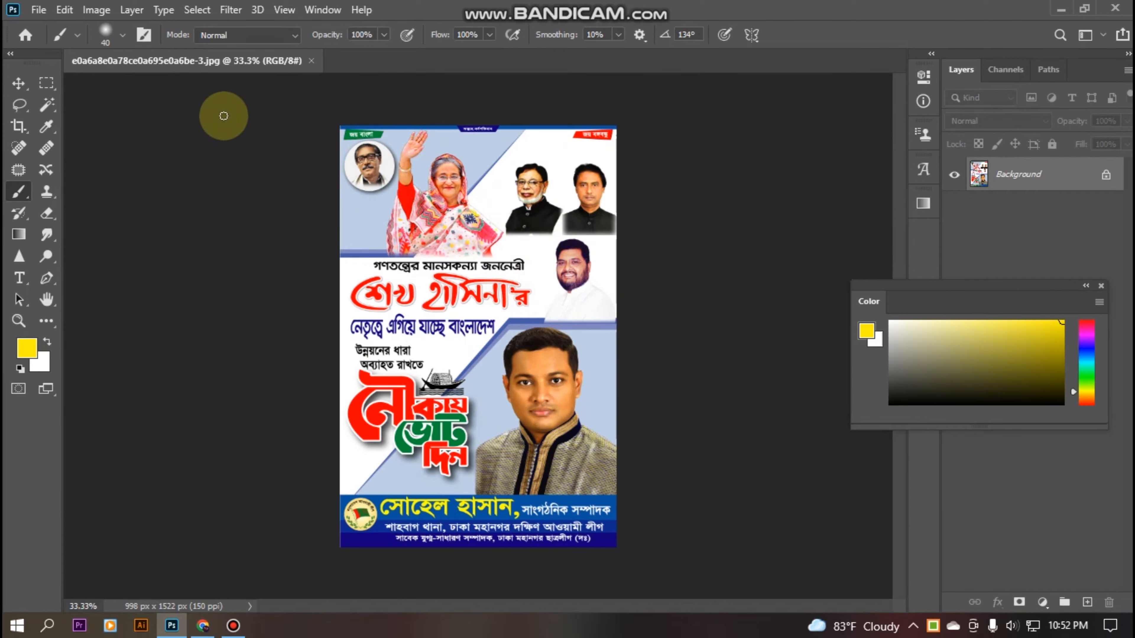
Zoom in and out on the poster, then paint a test yellow stroke and undo it.
key(ctrl+plus)
key(ctrl+plus)
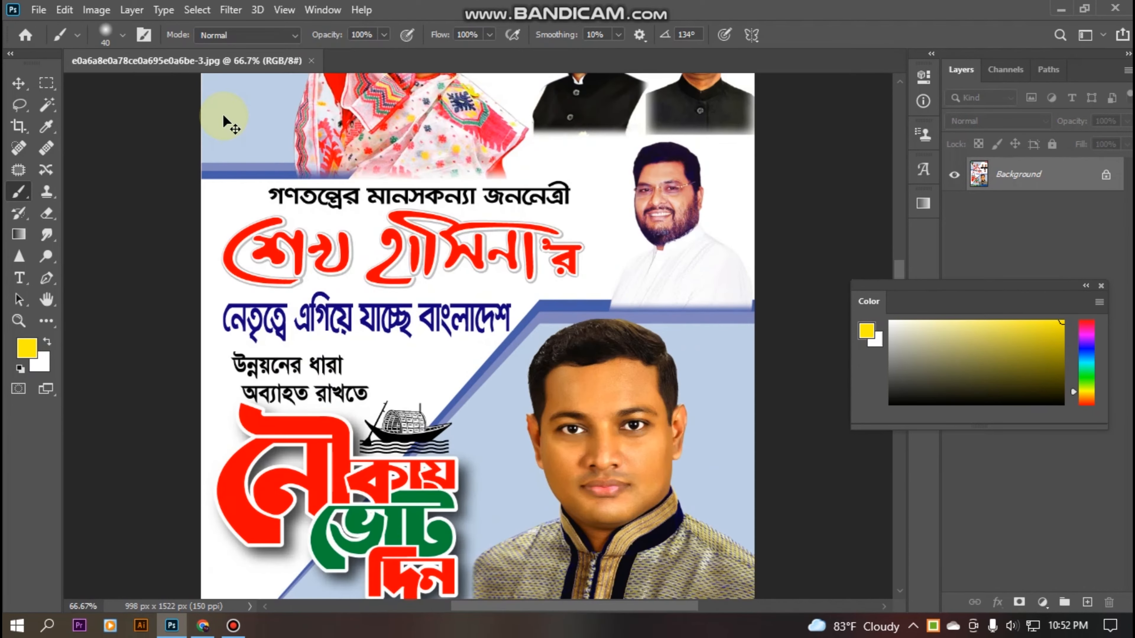
key(ctrl+minus)
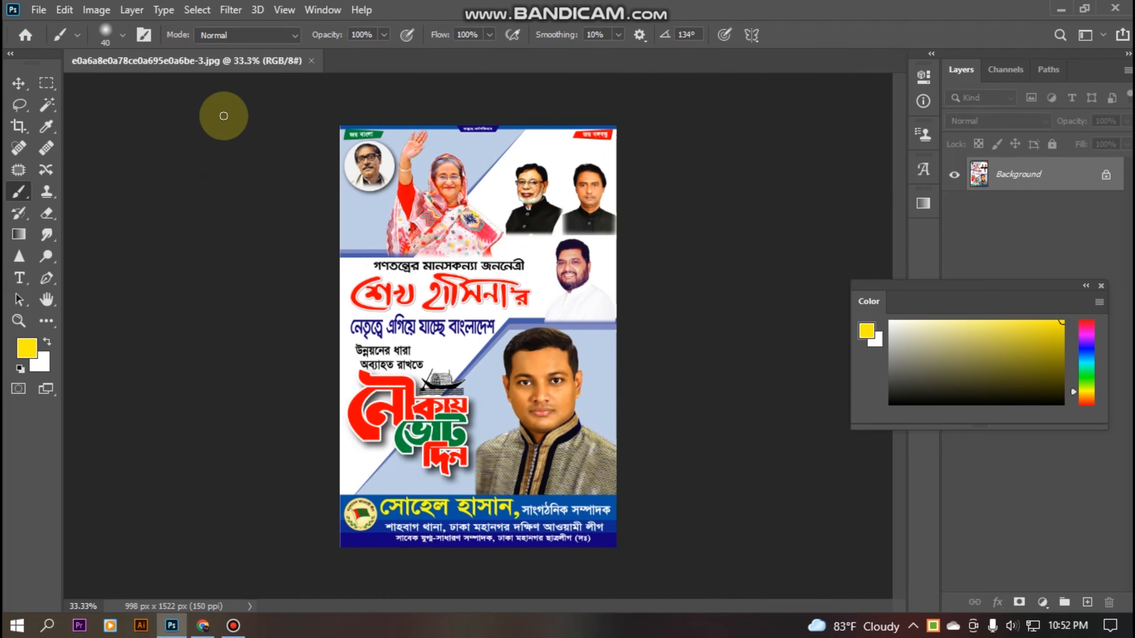
mouse_move(503, 402)
mouse_down()
mouse_move(525, 361)
mouse_move(573, 355)
mouse_move(544, 358)
mouse_move(539, 399)
mouse_up()
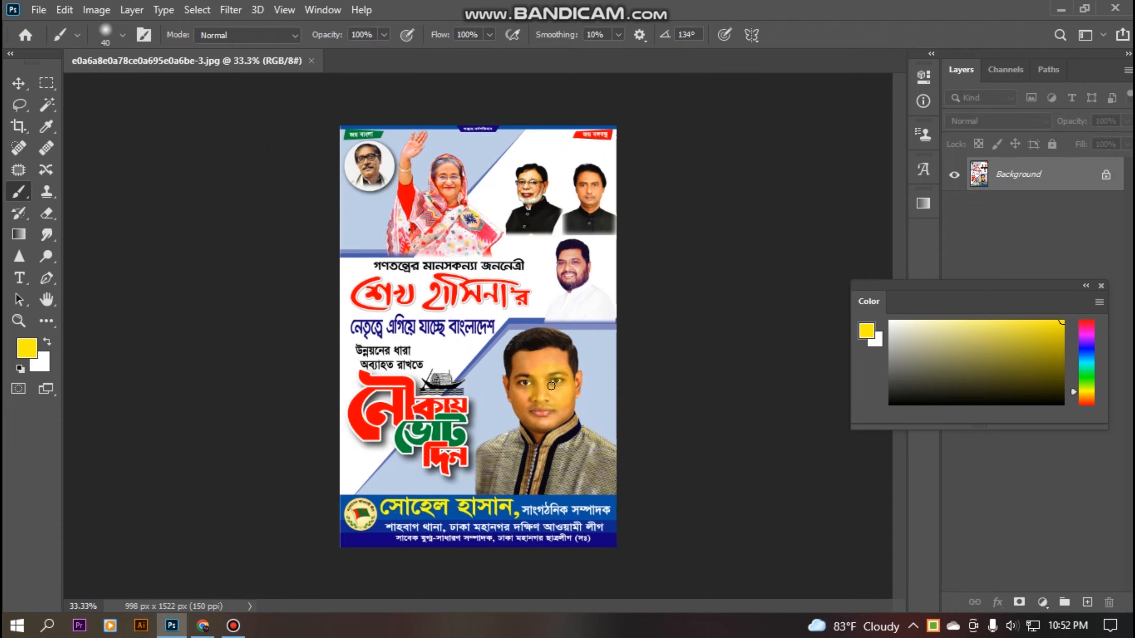
key(ctrl+z)
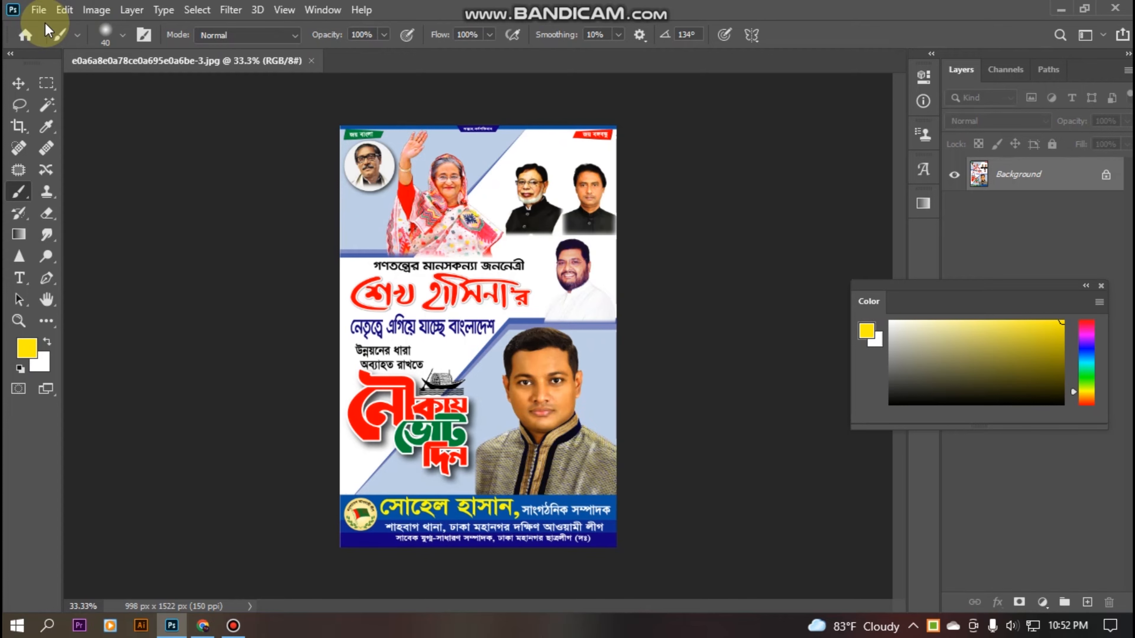
Open the red-shirt portrait from D:\Personal\Photo as a second document.
click(38, 10)
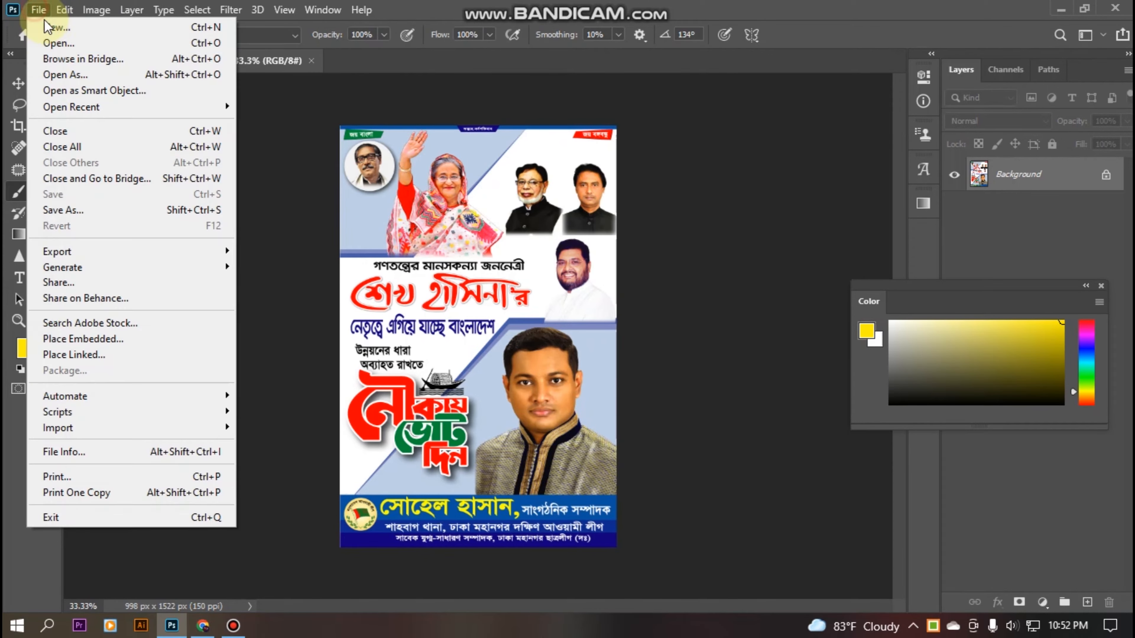
click(47, 40)
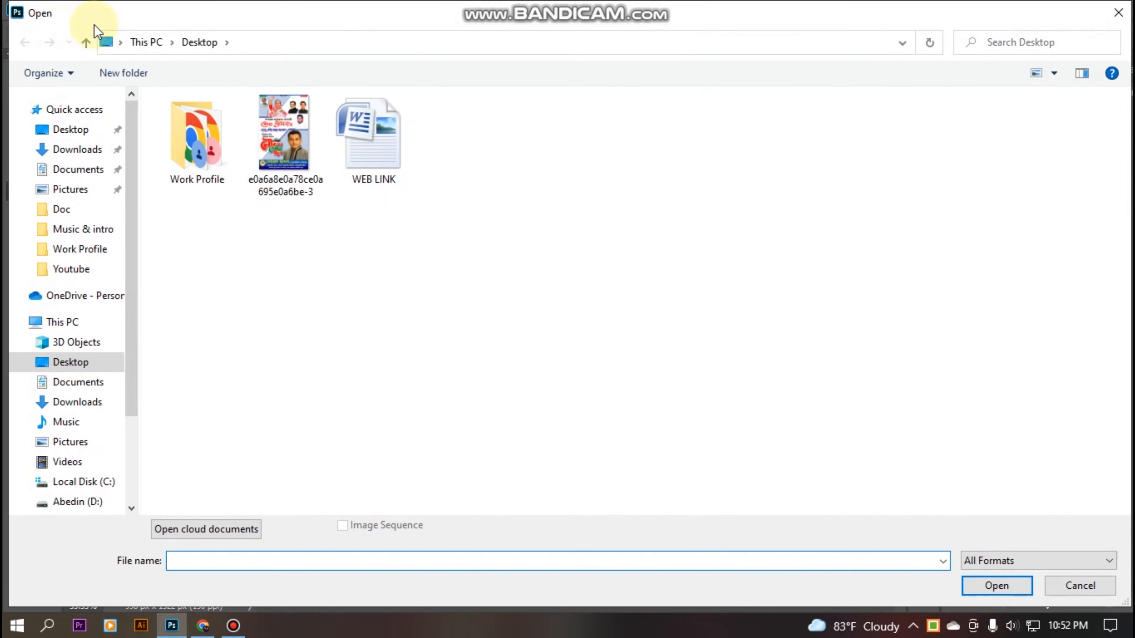
click(76, 502)
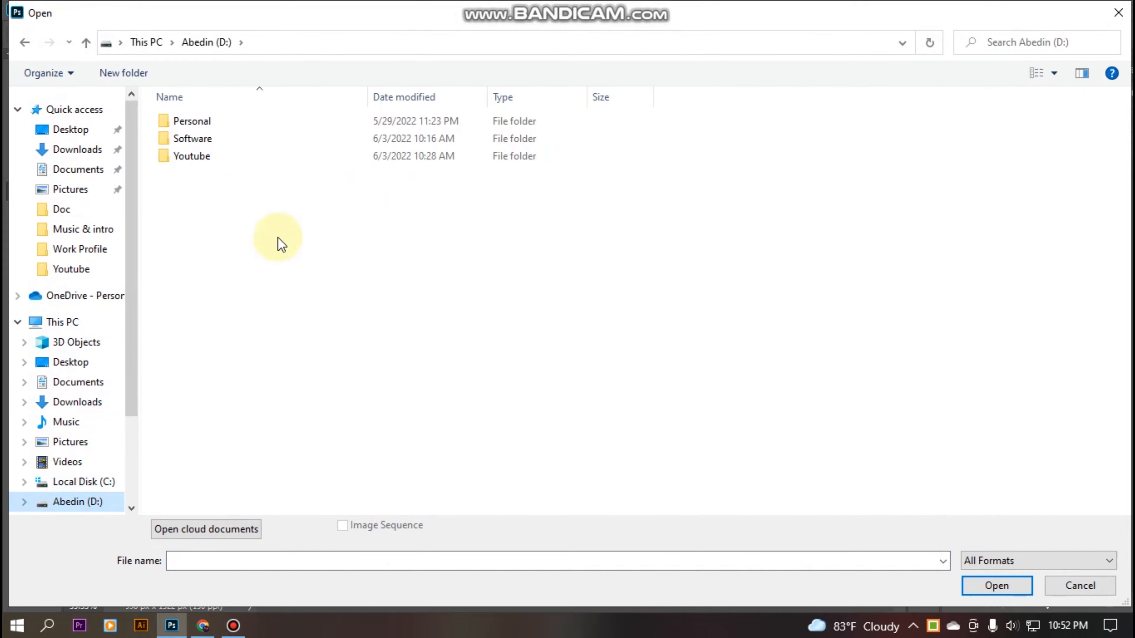
double_click(209, 123)
click(211, 139)
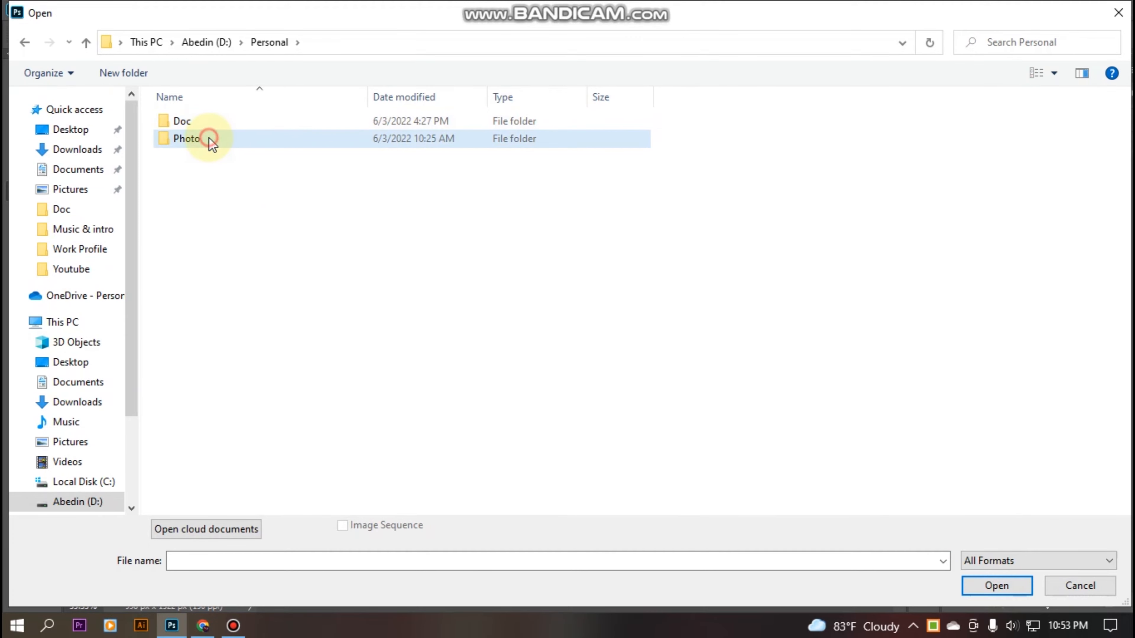
double_click(177, 138)
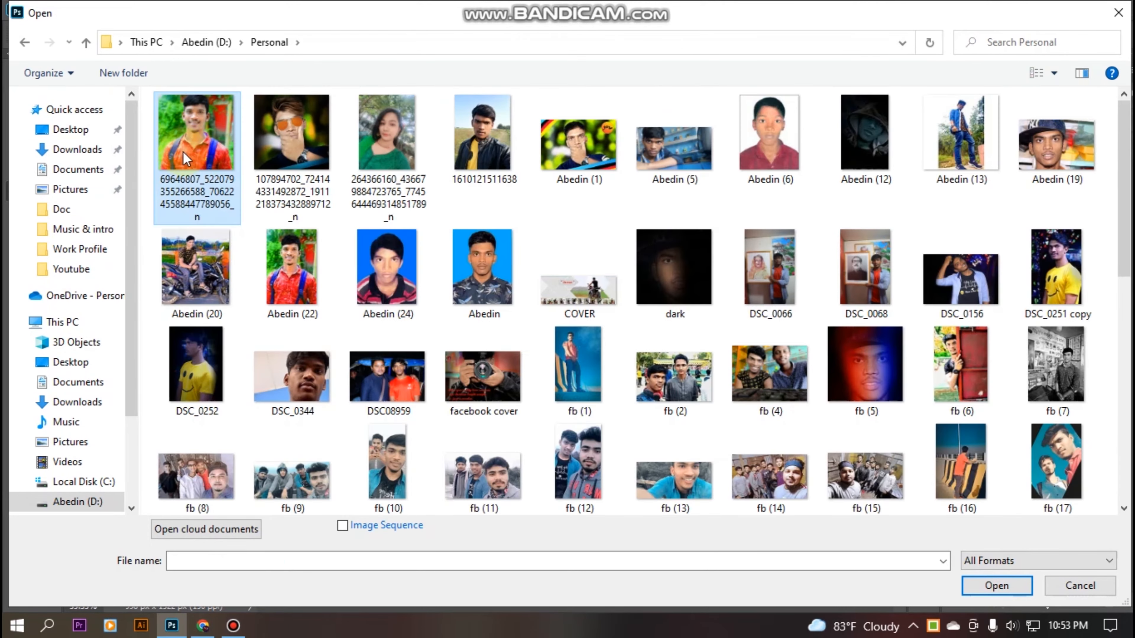
click(178, 141)
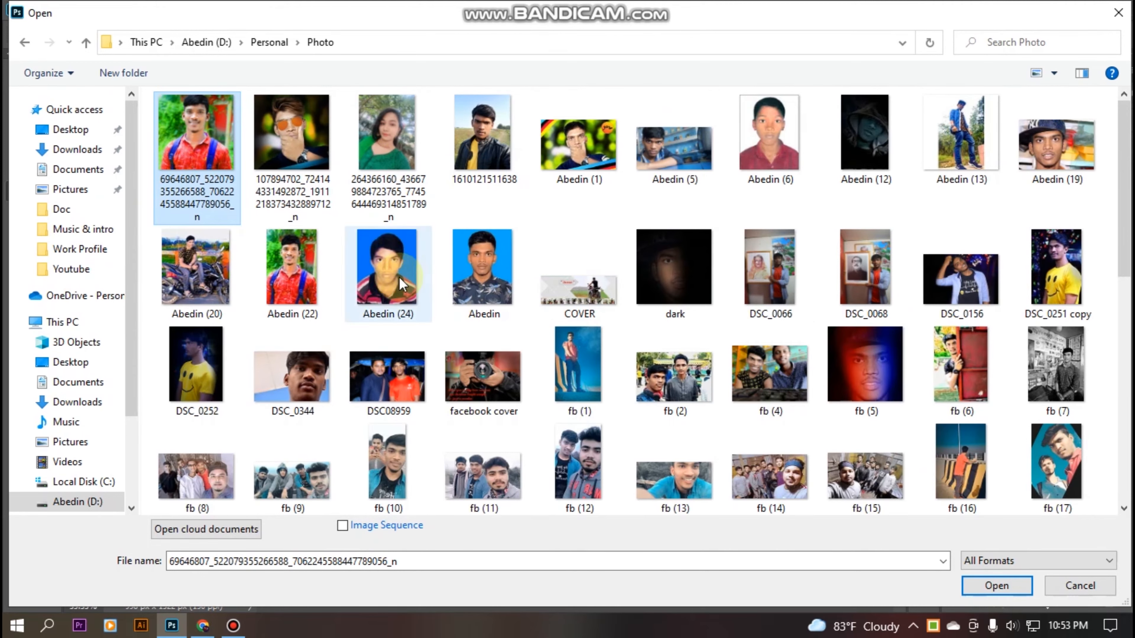
scroll(442, 299, down, 5)
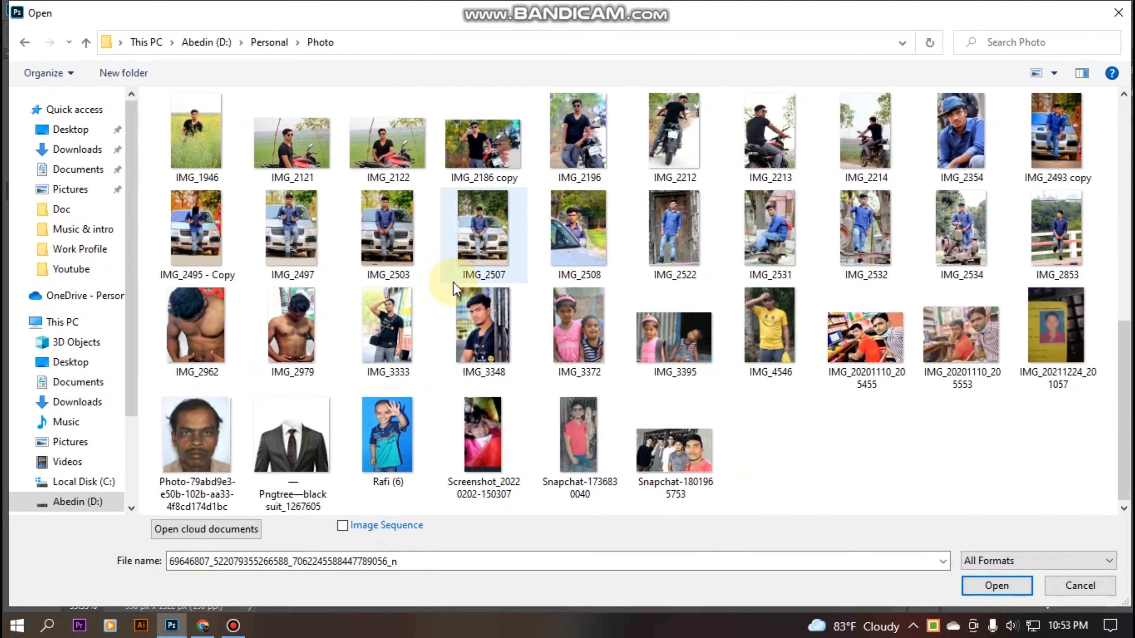
scroll(453, 282, up, 5)
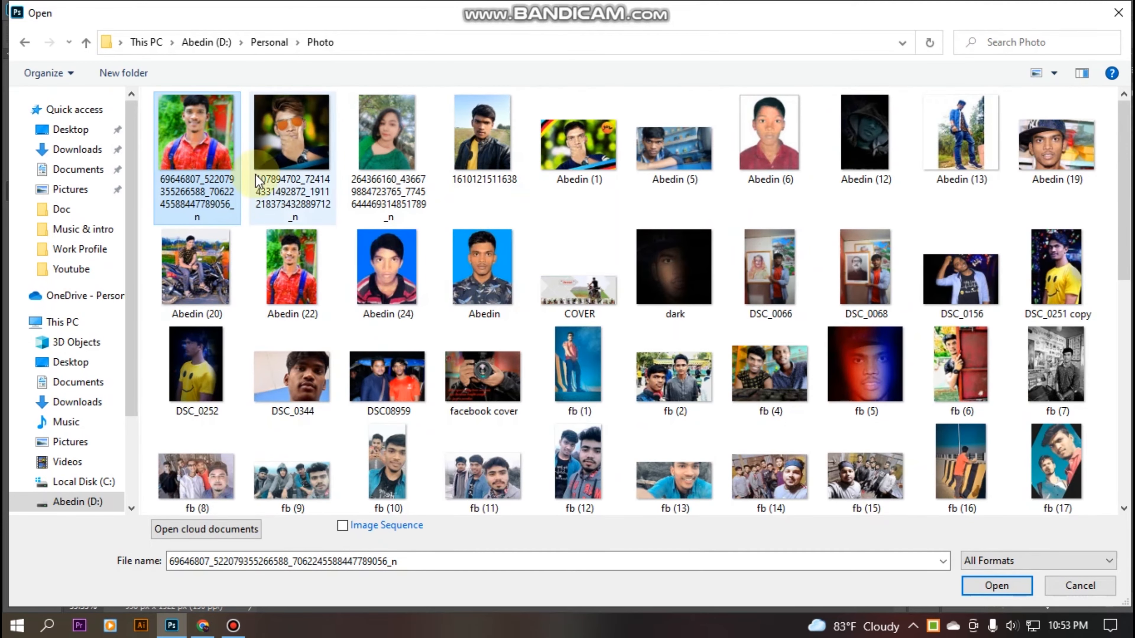
click(296, 298)
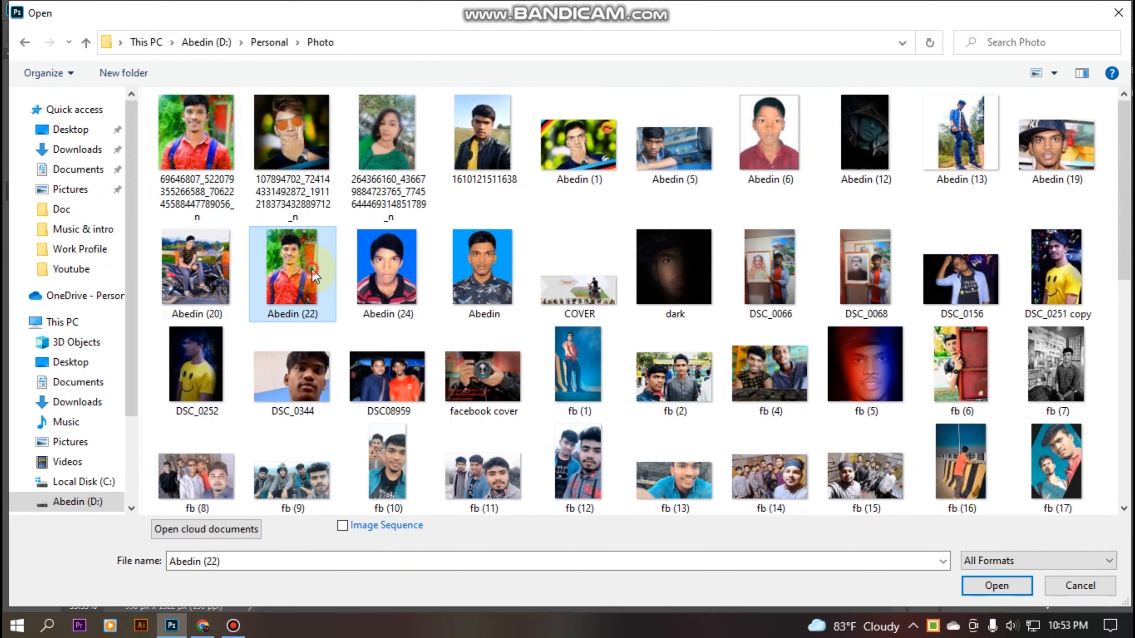
click(1008, 588)
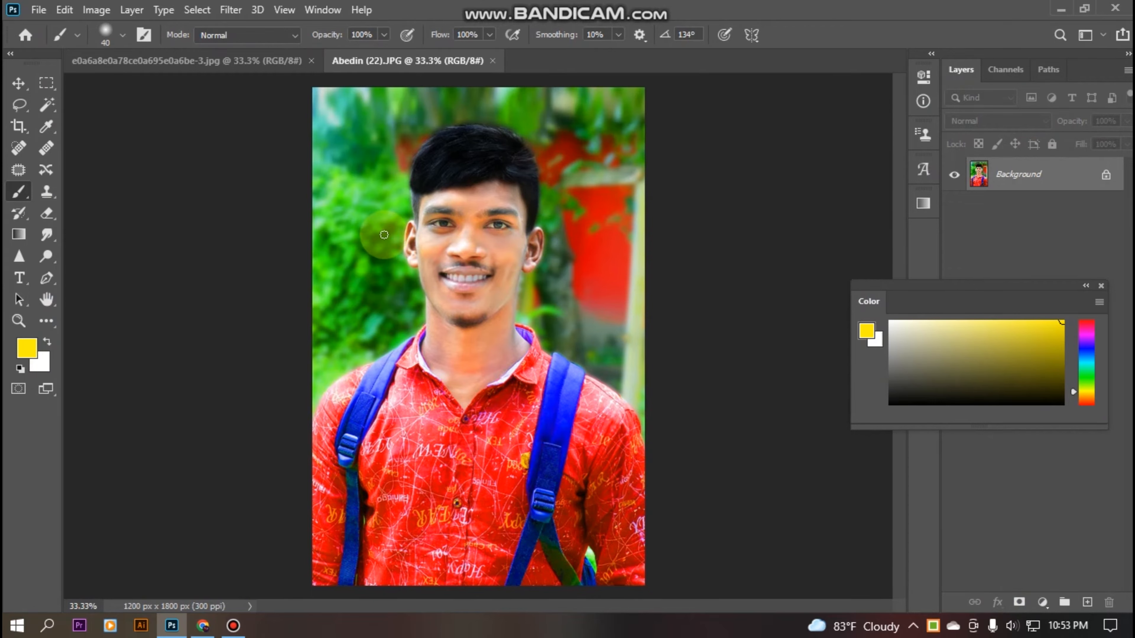
Try a Magic Wand selection on the foliage, clear it, and switch to Quick Selection.
click(46, 105)
click(376, 182)
click(749, 381)
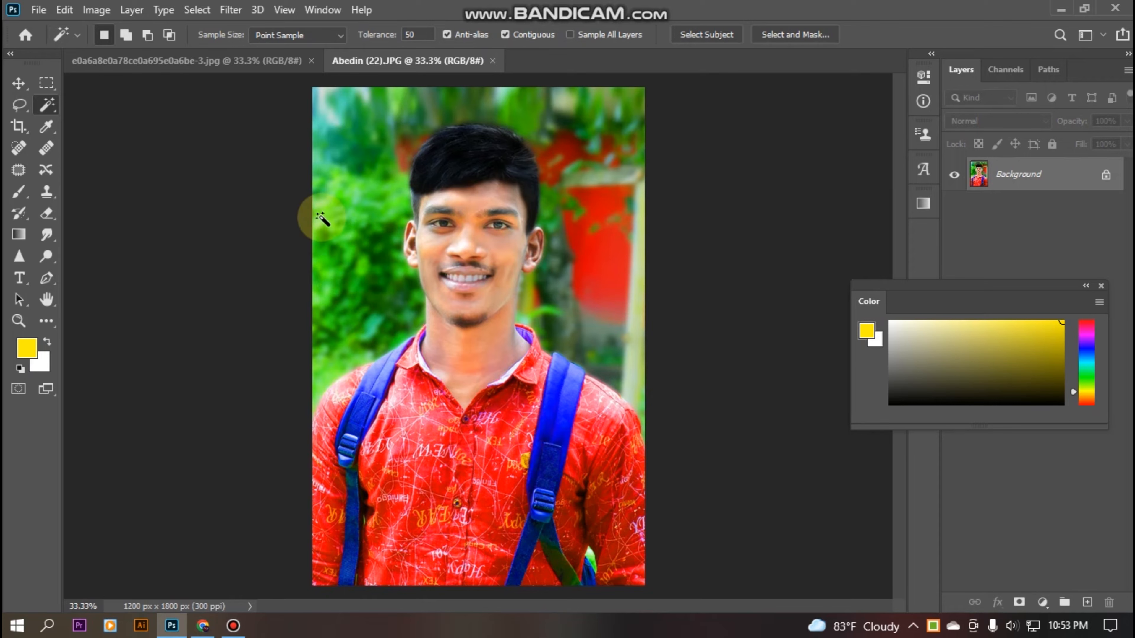
click(54, 102)
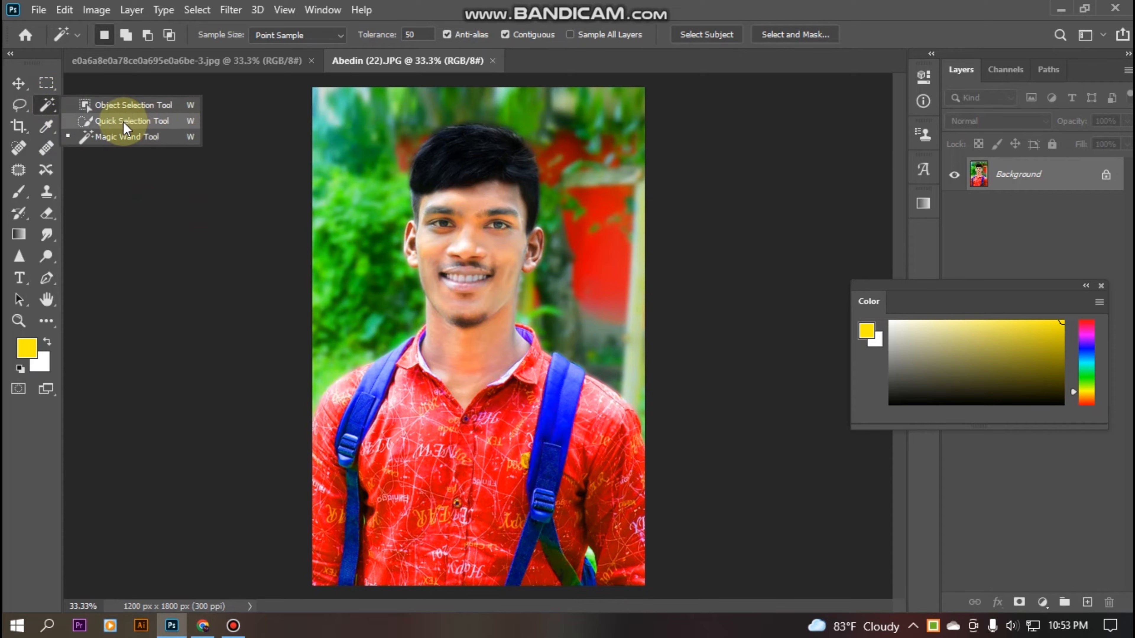
click(140, 122)
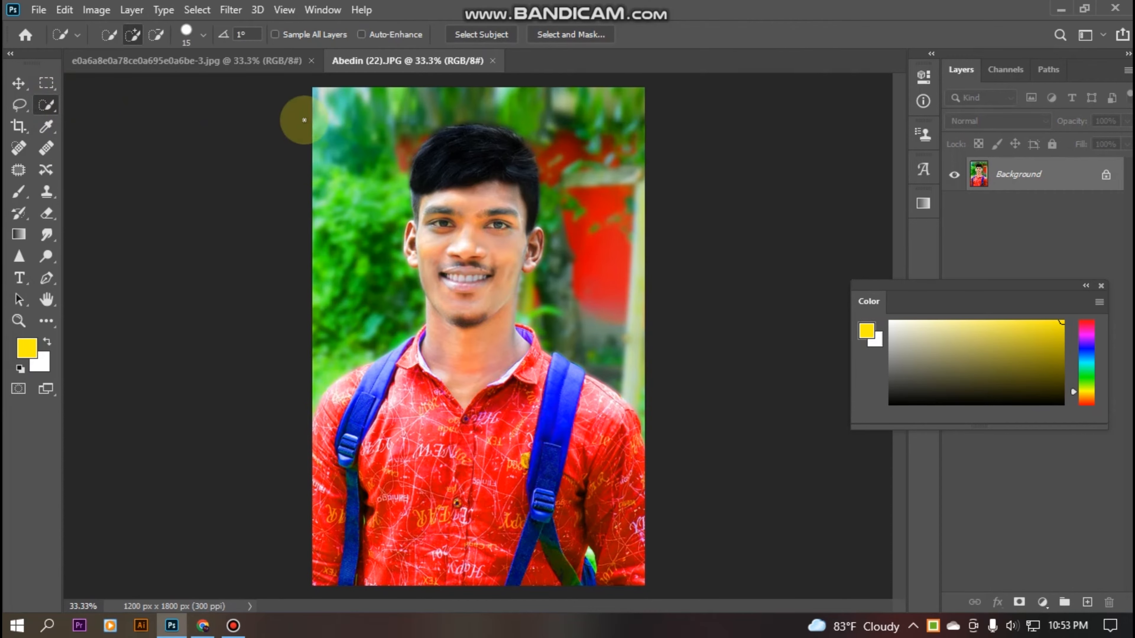
Quick-select the man, subtract the left shoulder strap and extend over the head.
mouse_move(351, 127)
mouse_down()
mouse_move(362, 320)
mouse_move(403, 117)
mouse_move(456, 104)
mouse_move(586, 136)
mouse_move(608, 345)
mouse_up()
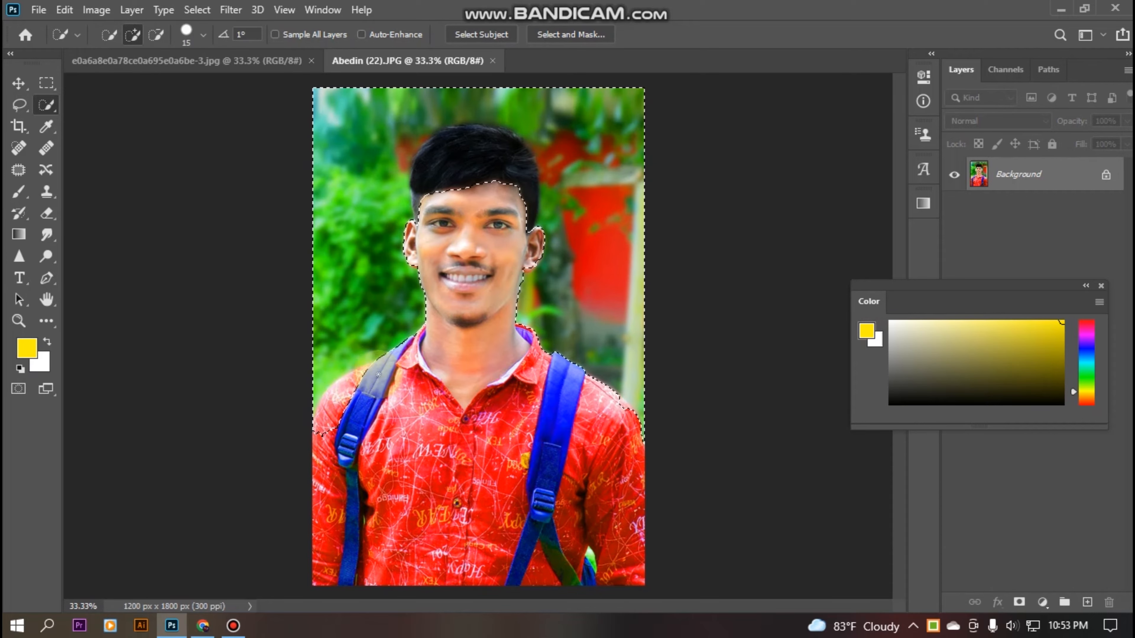
key(alt)
mouse_move(376, 366)
mouse_down()
mouse_move(319, 417)
mouse_move(316, 440)
mouse_move(332, 418)
mouse_up()
mouse_move(425, 143)
mouse_down()
mouse_move(443, 158)
mouse_move(438, 206)
mouse_move(448, 146)
mouse_move(463, 139)
mouse_move(486, 140)
mouse_move(514, 166)
mouse_move(530, 193)
mouse_move(523, 208)
mouse_move(527, 185)
mouse_move(499, 145)
mouse_move(450, 147)
mouse_up()
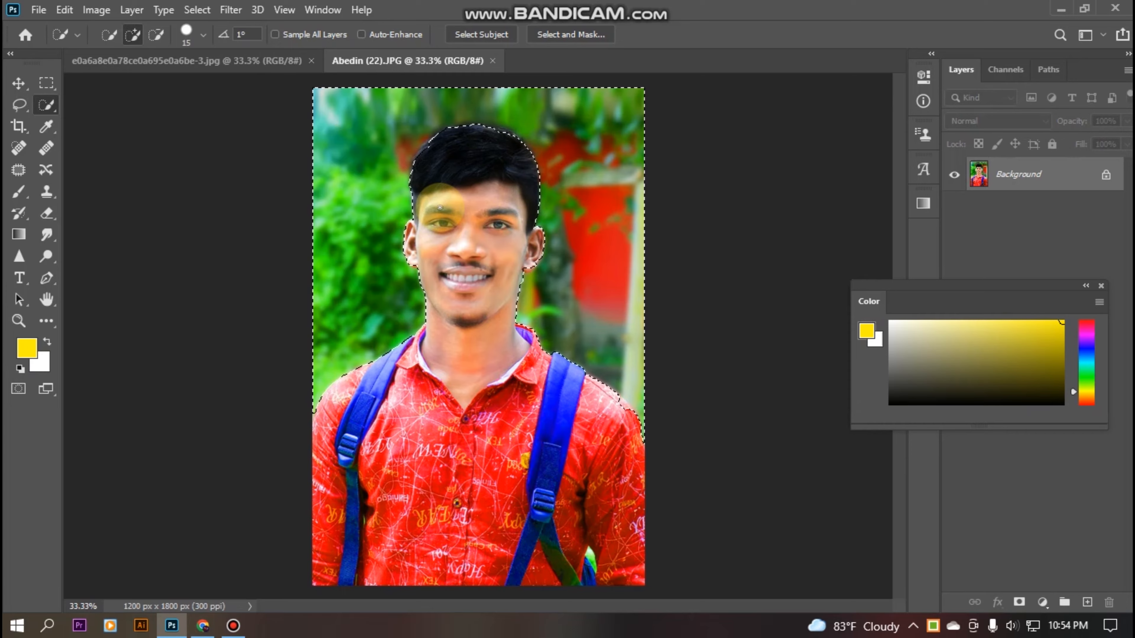
key(ctrl+plus)
key(ctrl+plus)
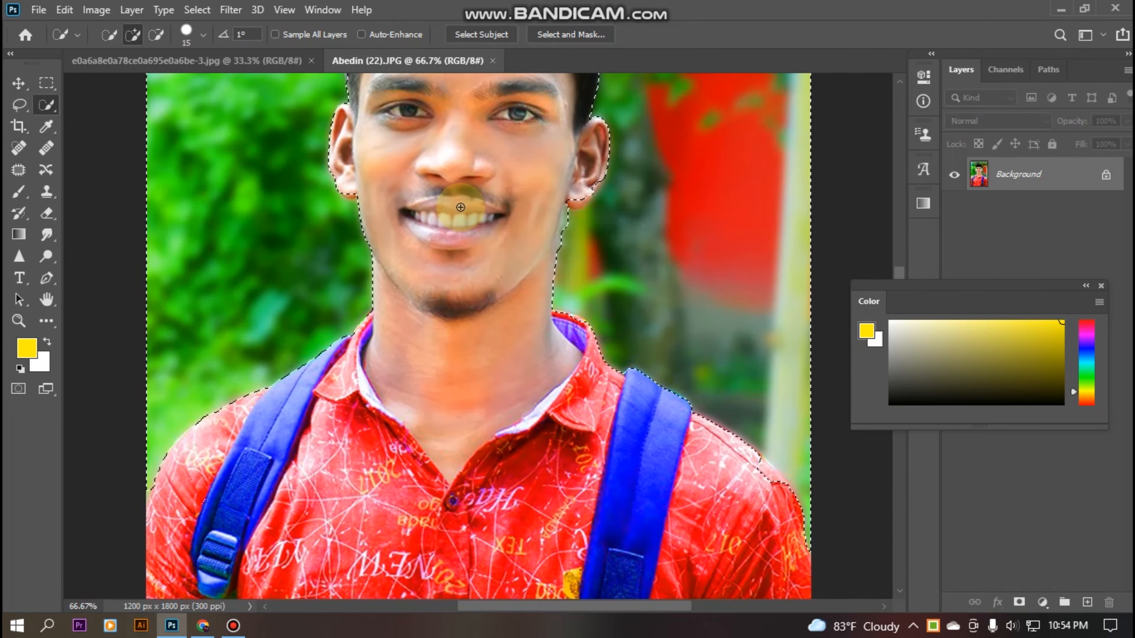
scroll(447, 215, up, 3)
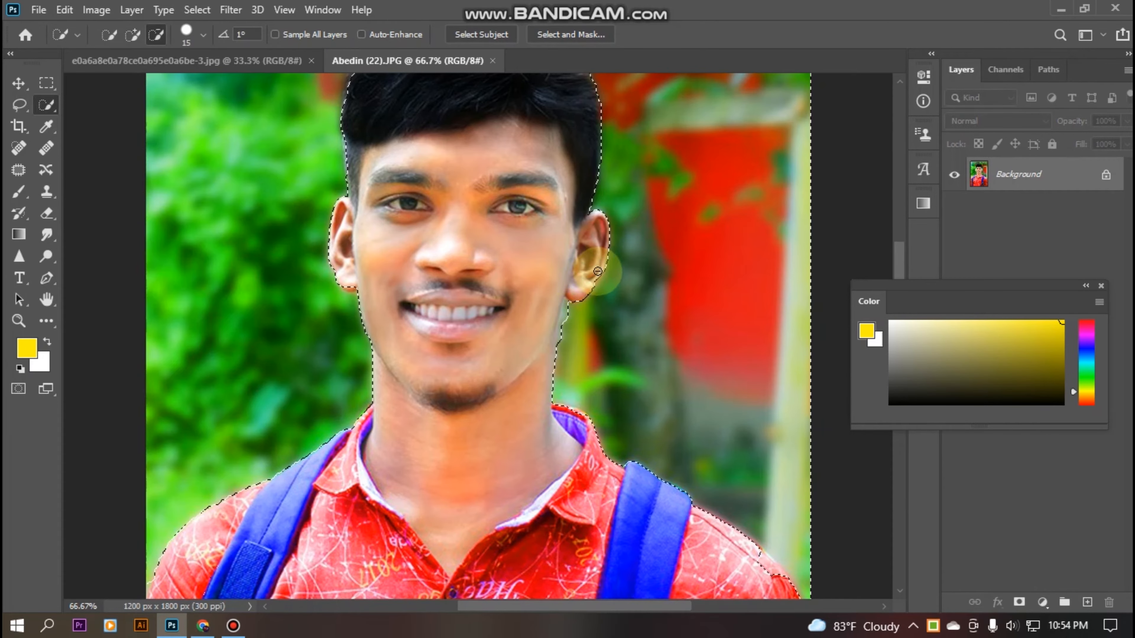
Trim background out of the selection along the hair edge, then zoom out to 33.3%.
drag(521, 208, 539, 302)
key(ctrl+z)
scroll(539, 253, up, 4)
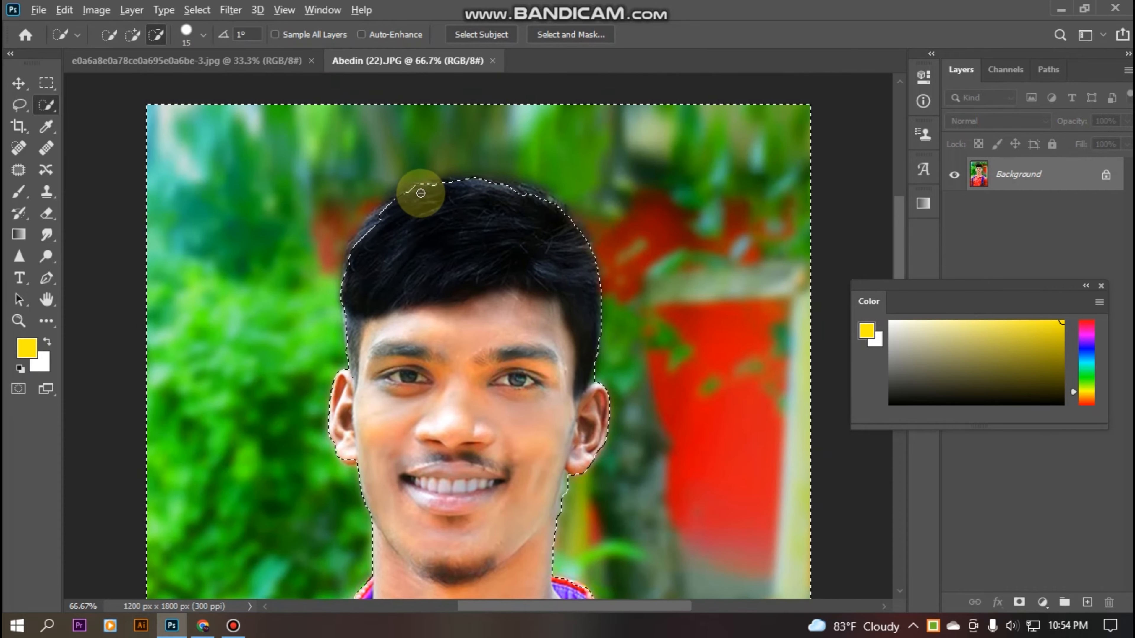
drag(421, 194, 401, 200)
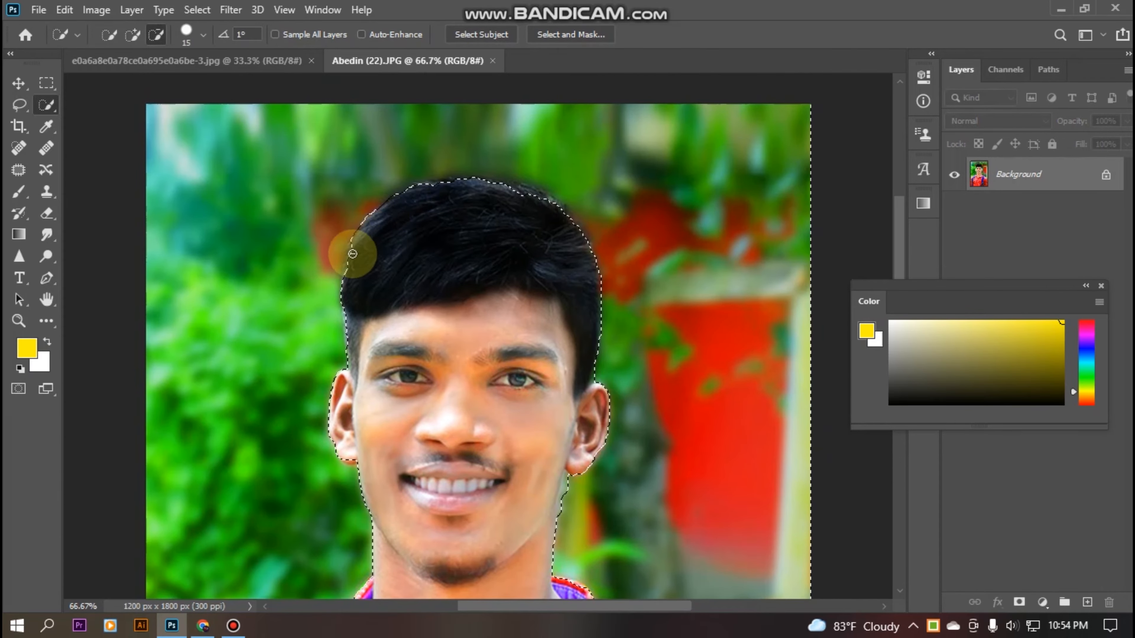
mouse_move(510, 195)
mouse_down()
mouse_move(538, 203)
mouse_move(442, 183)
mouse_move(409, 198)
mouse_move(400, 225)
mouse_up()
mouse_move(530, 185)
mouse_down()
mouse_move(542, 190)
mouse_move(458, 187)
mouse_up()
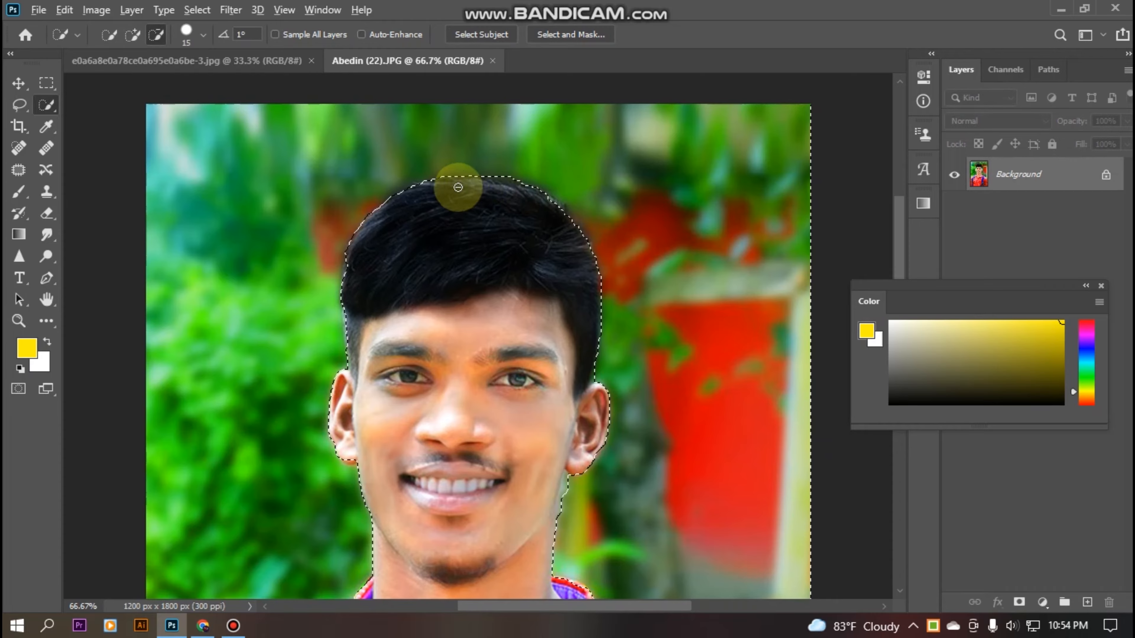
scroll(458, 187, down, 5)
scroll(443, 299, down, 1)
scroll(522, 310, up, 2)
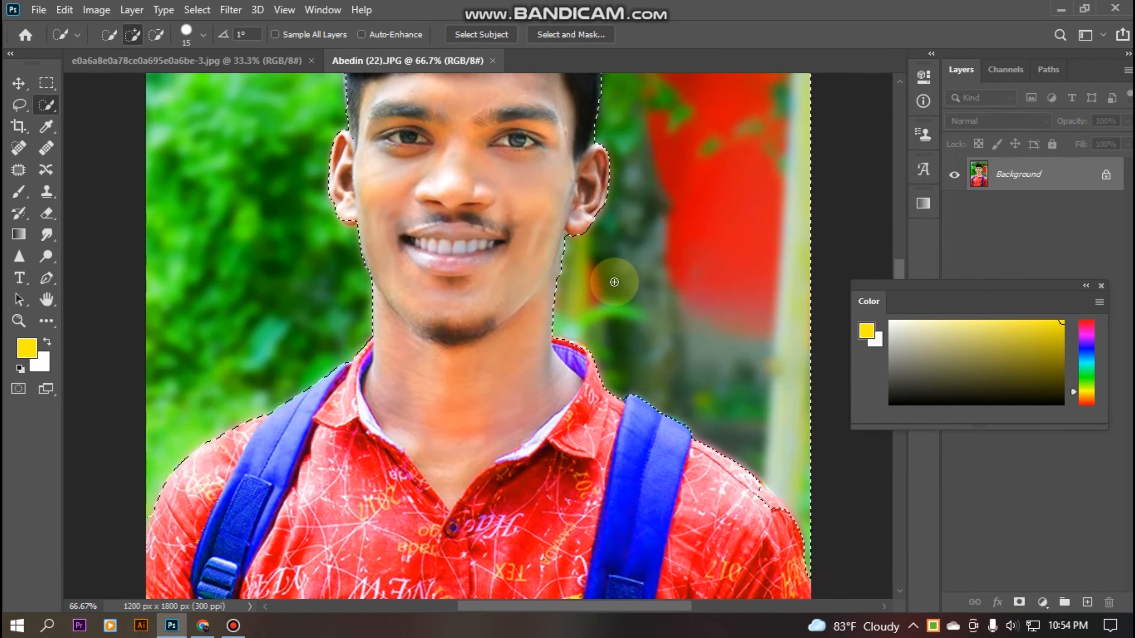
scroll(614, 282, up, 3)
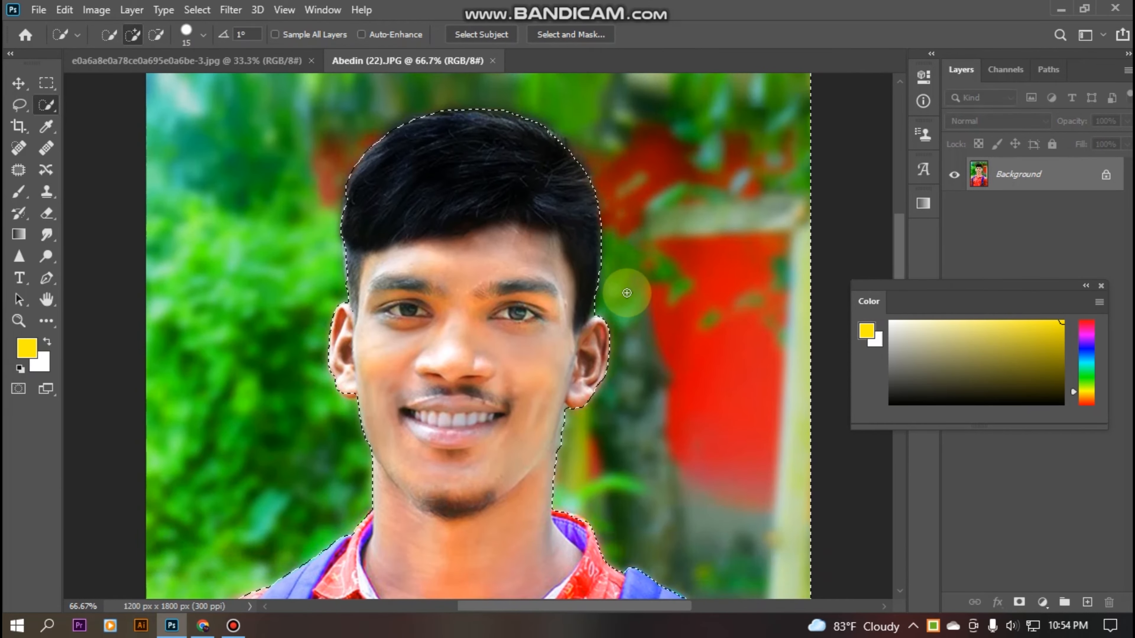
scroll(623, 337, down, 2)
key(ctrl+minus)
key(ctrl+minus)
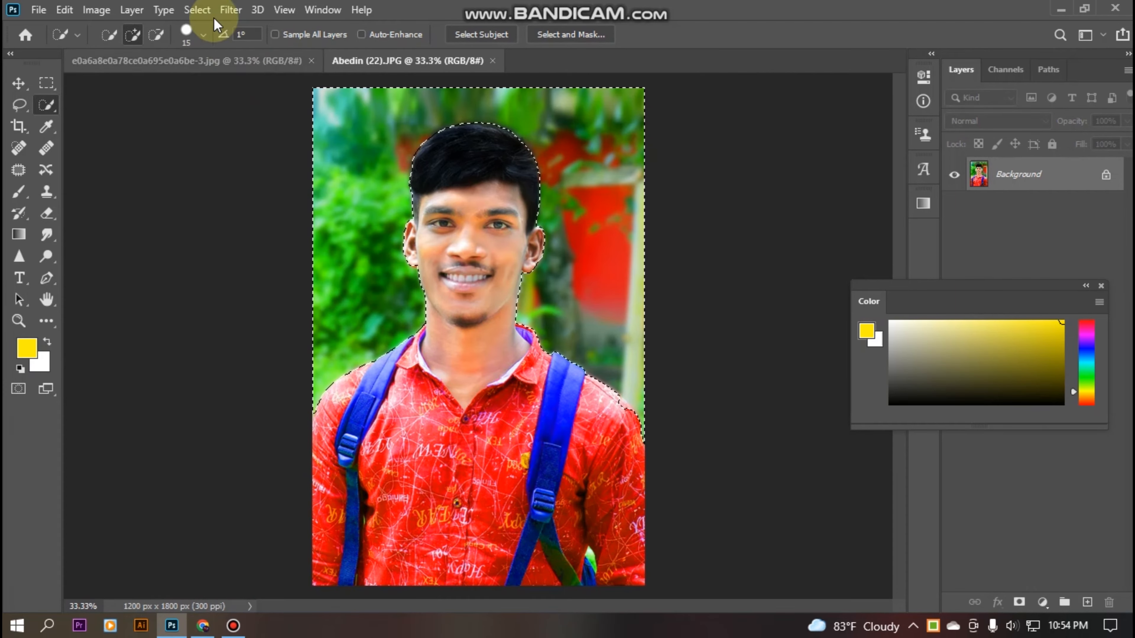
Deselect, invert the selection, and subtract a patch at the right shoulder.
click(198, 11)
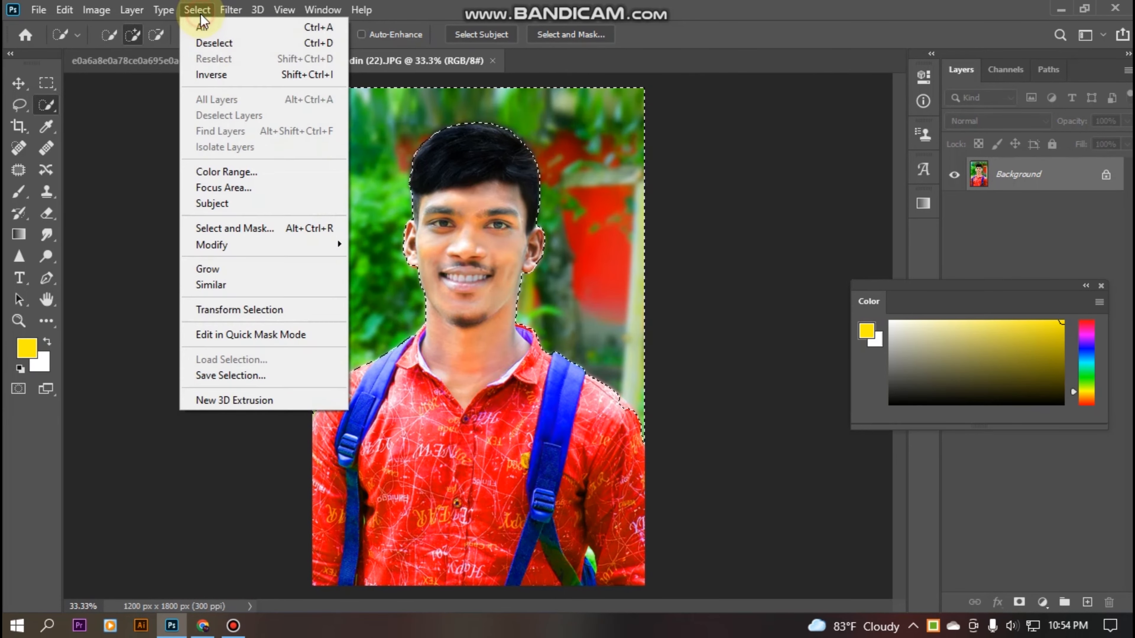
click(215, 43)
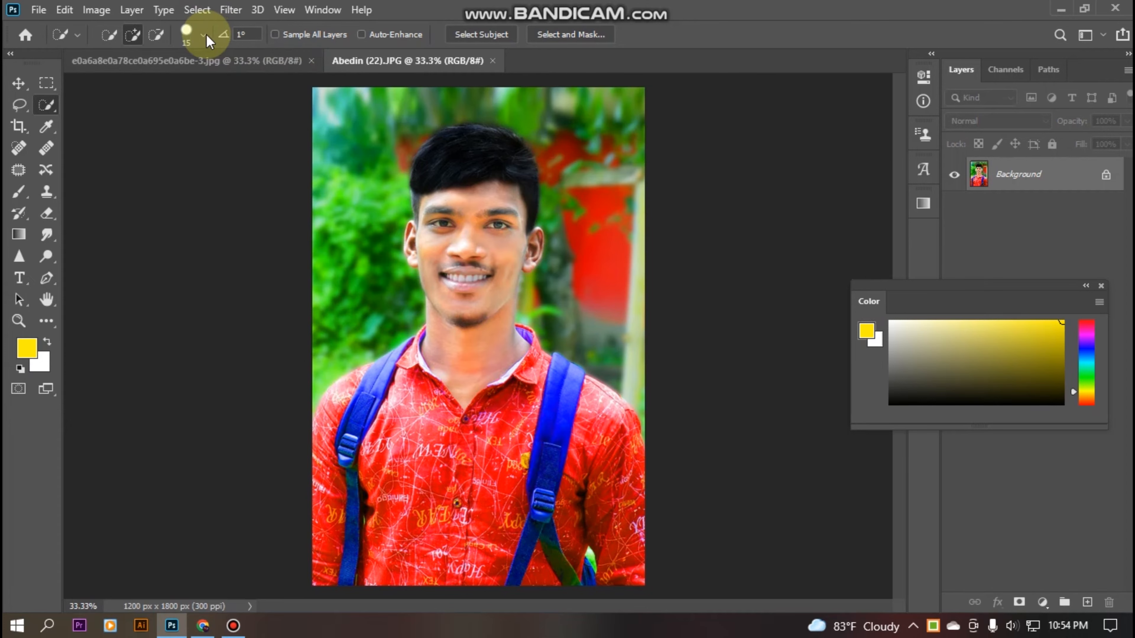
click(195, 11)
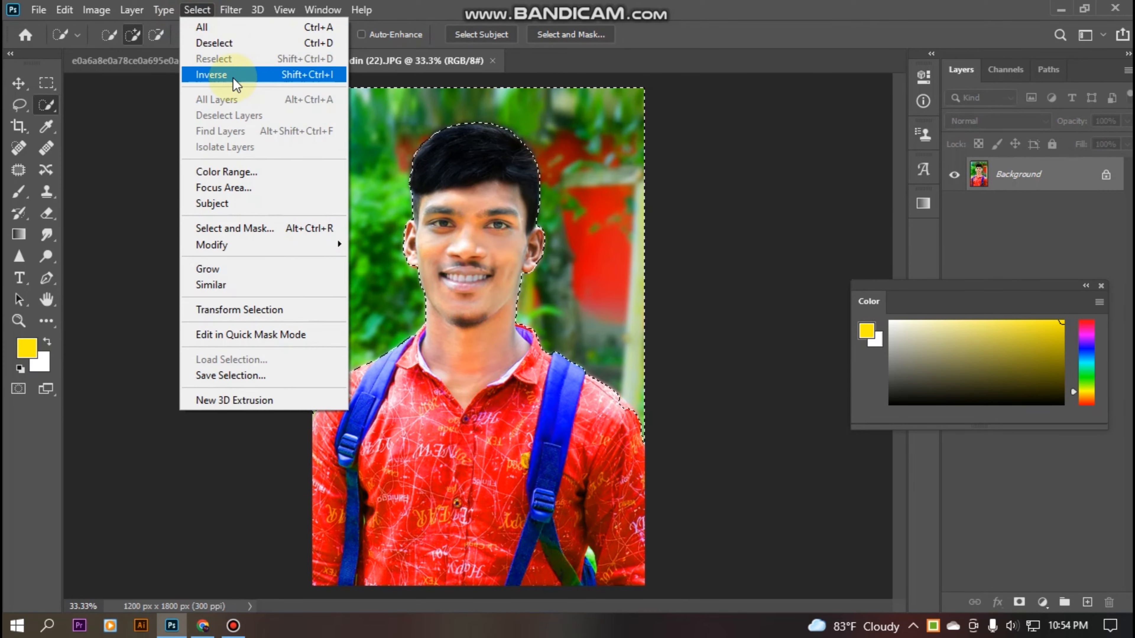
click(218, 76)
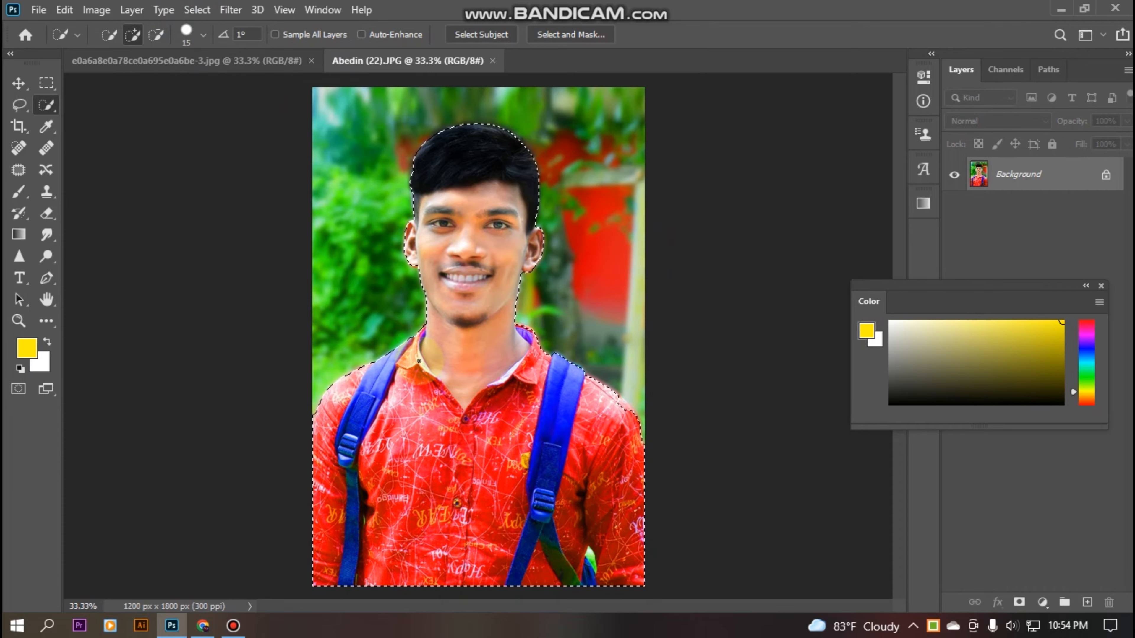
key(alt)
drag(617, 407, 624, 417)
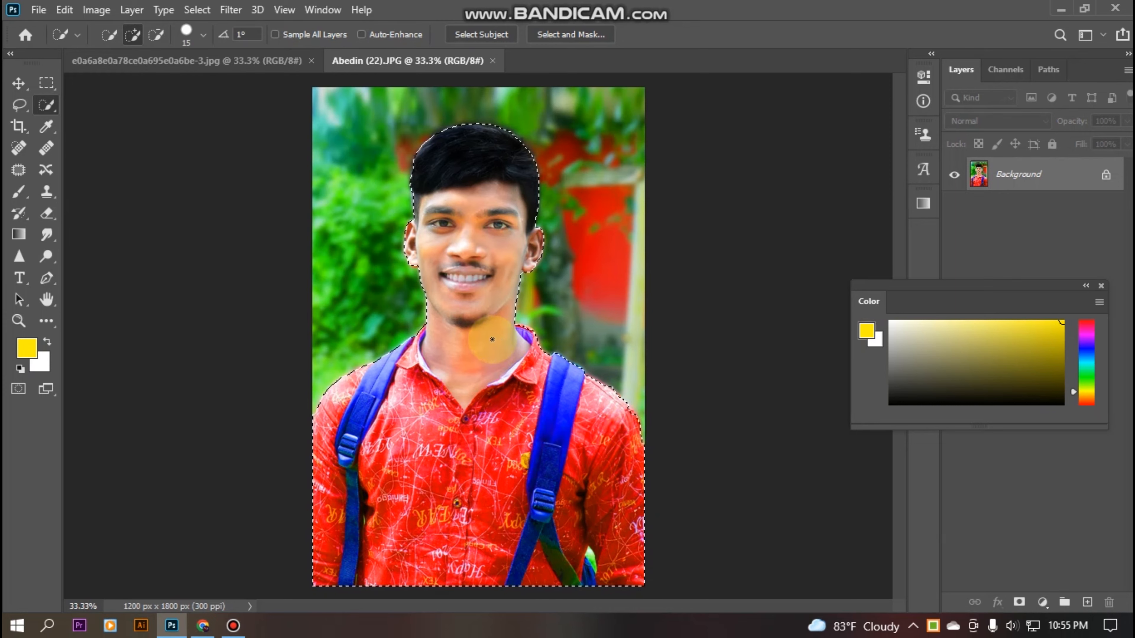
Feather the portrait selection by 1.5 pixels.
click(19, 105)
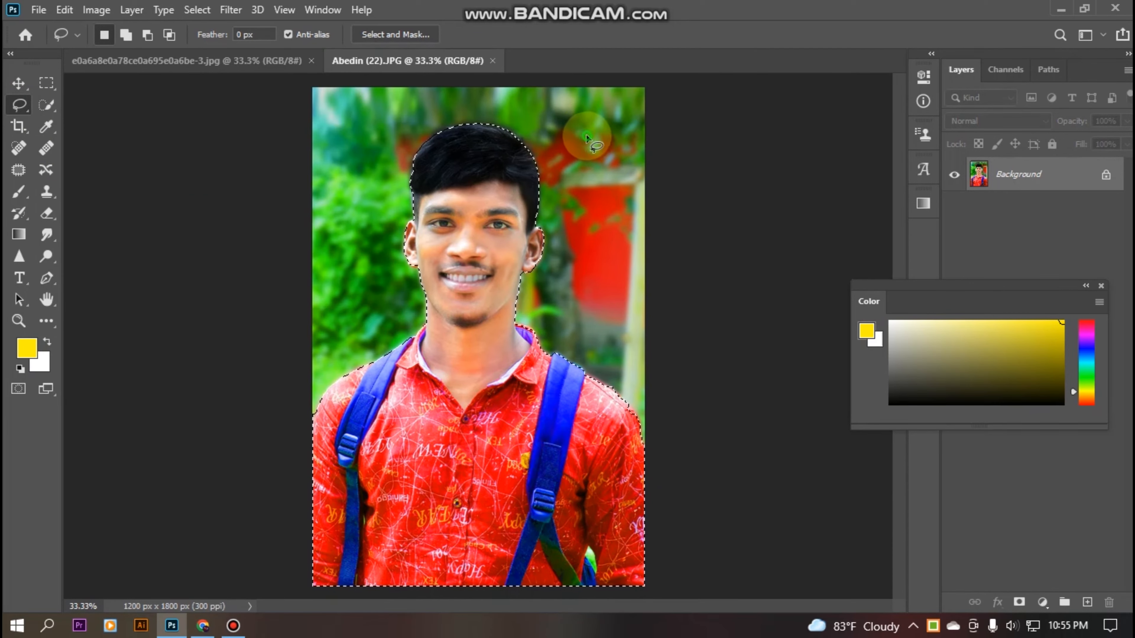
right_click(587, 137)
click(639, 175)
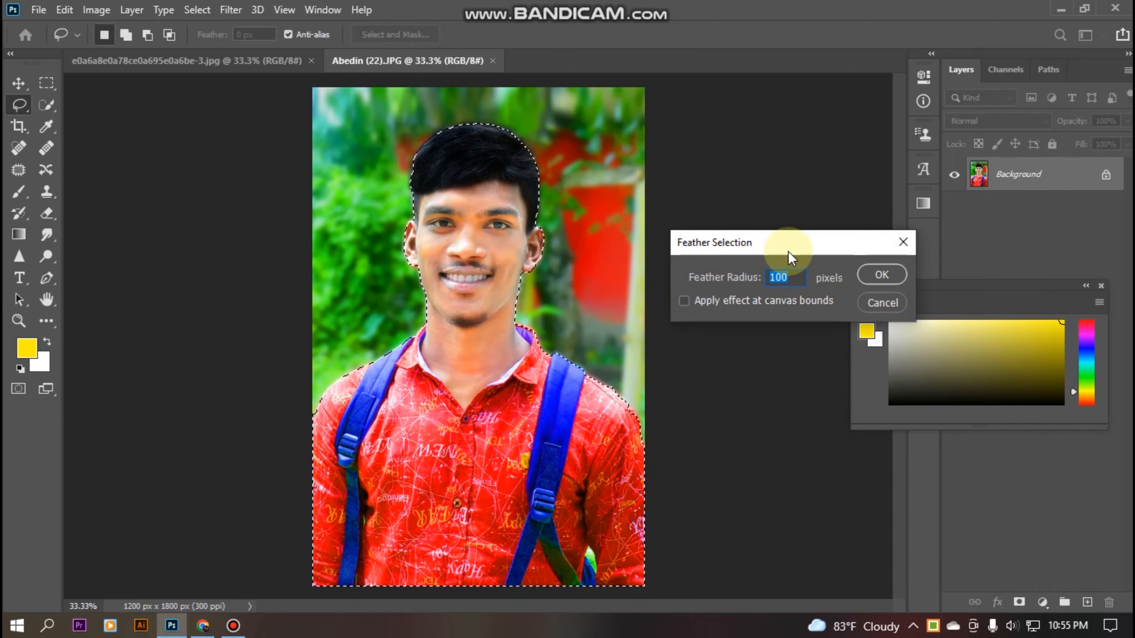
text(1.5)
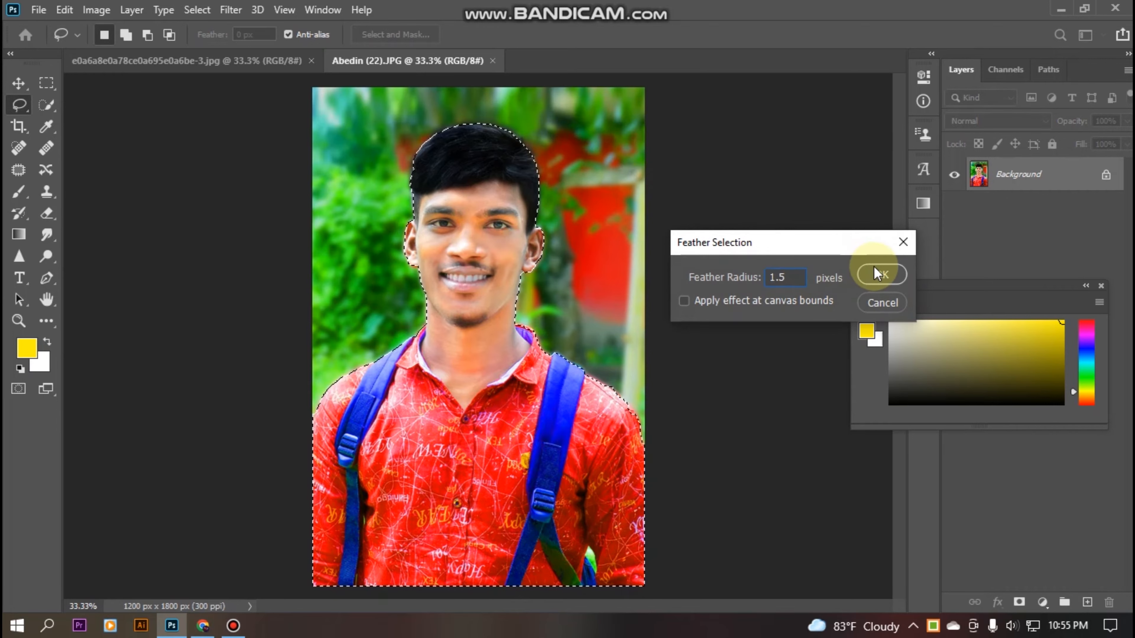
click(877, 274)
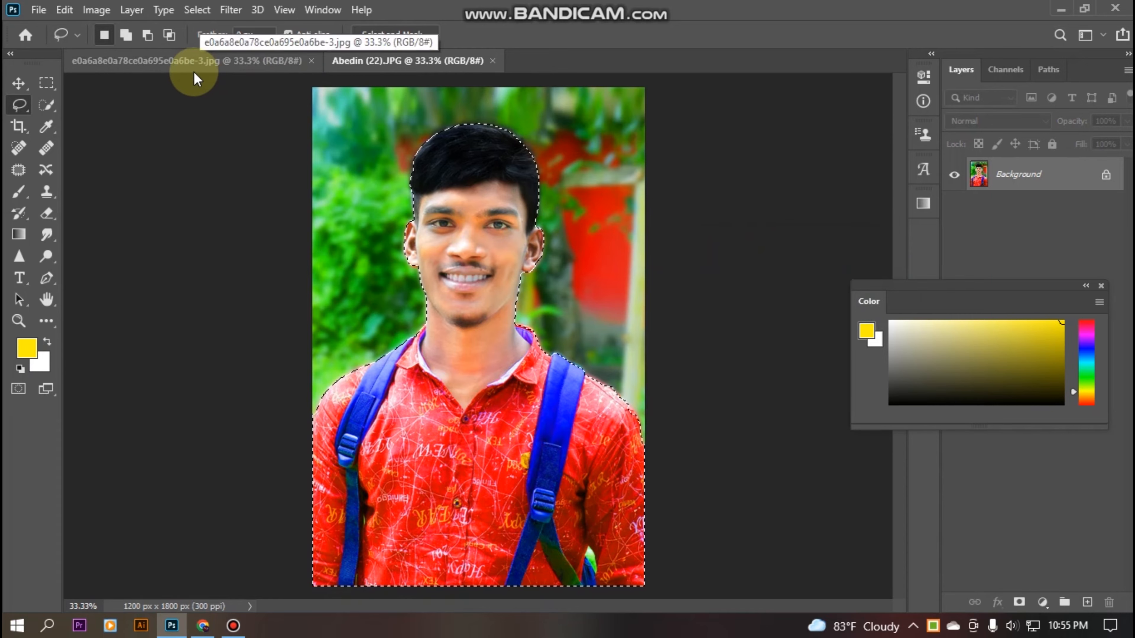
click(161, 59)
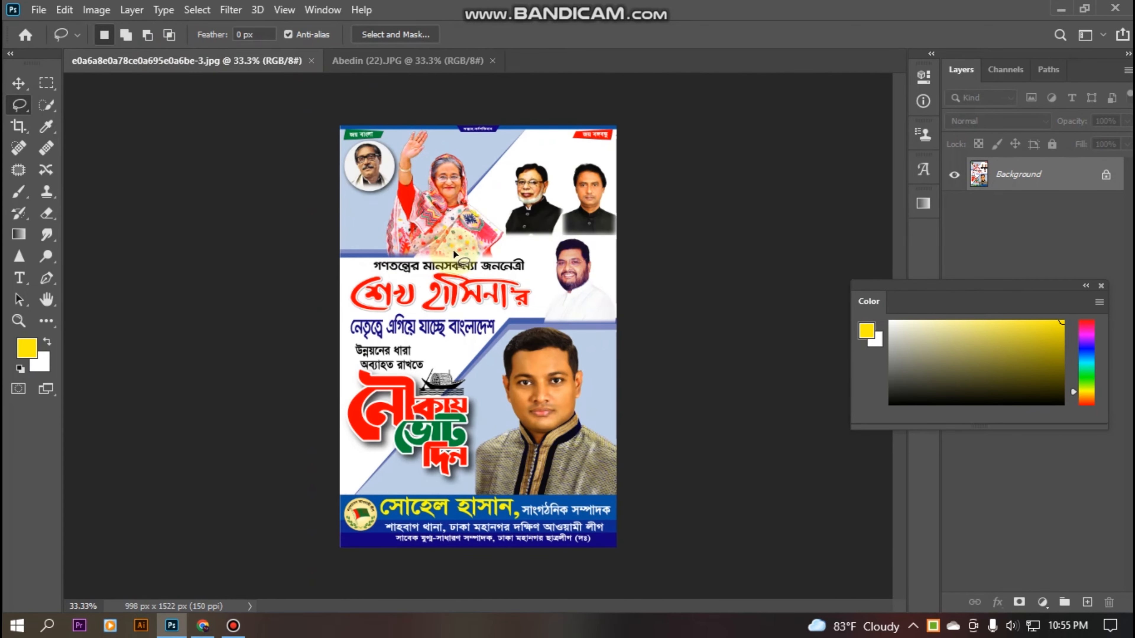
Drag the cut-out man onto the poster and scale it to about 49% over the lower-right candidate.
drag(505, 259, 508, 253)
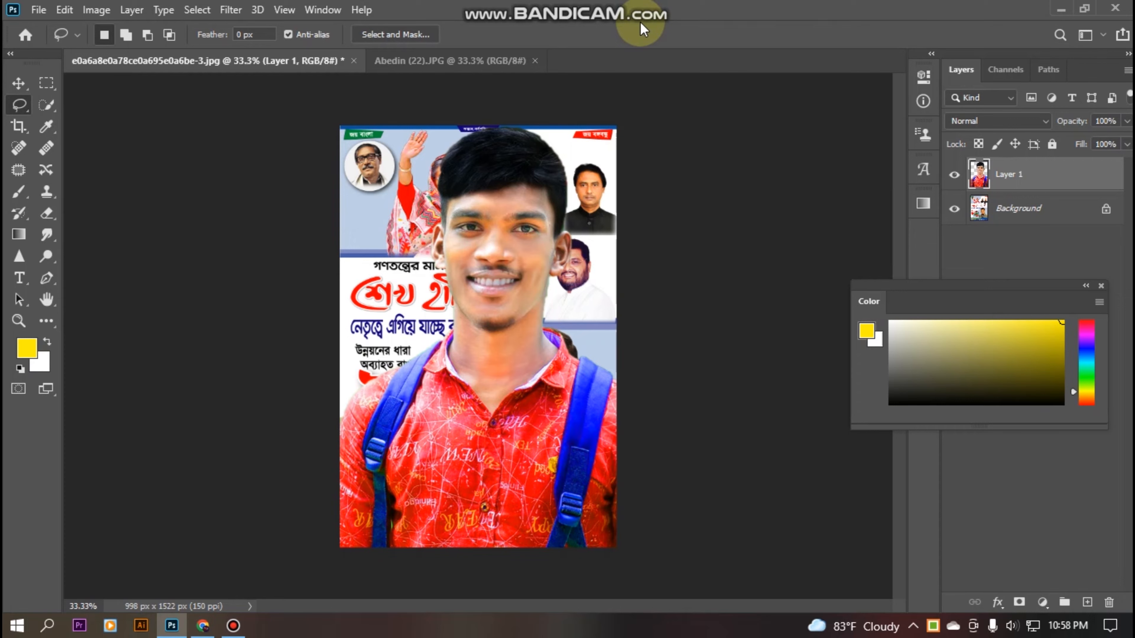
key(ctrl+t)
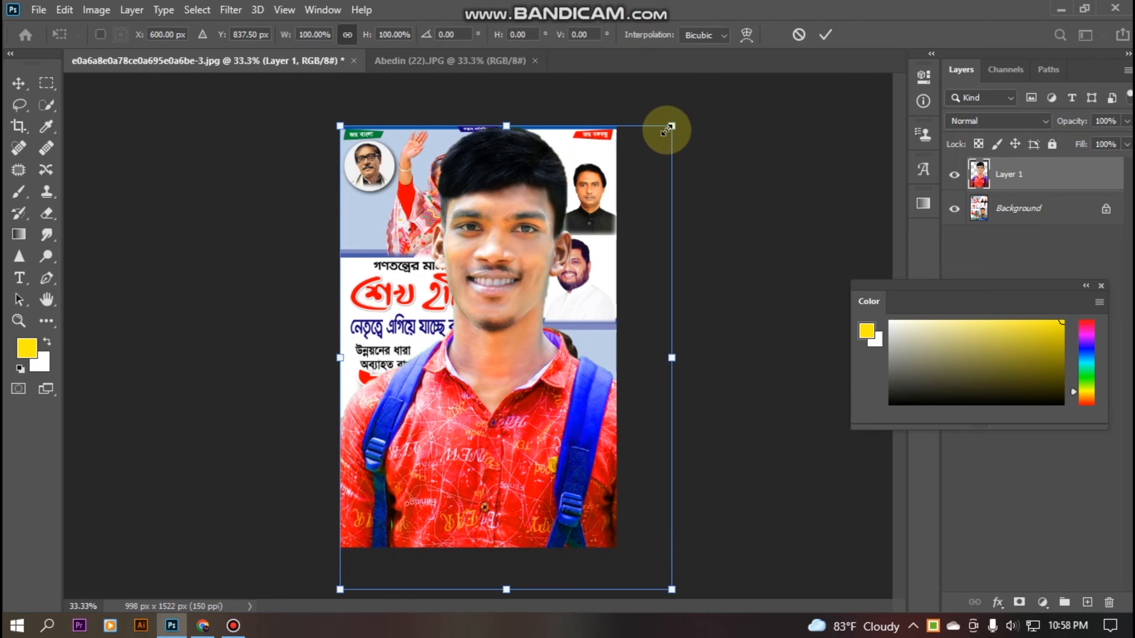
drag(670, 127, 538, 348)
drag(461, 423, 560, 431)
drag(646, 316, 624, 345)
drag(552, 458, 560, 441)
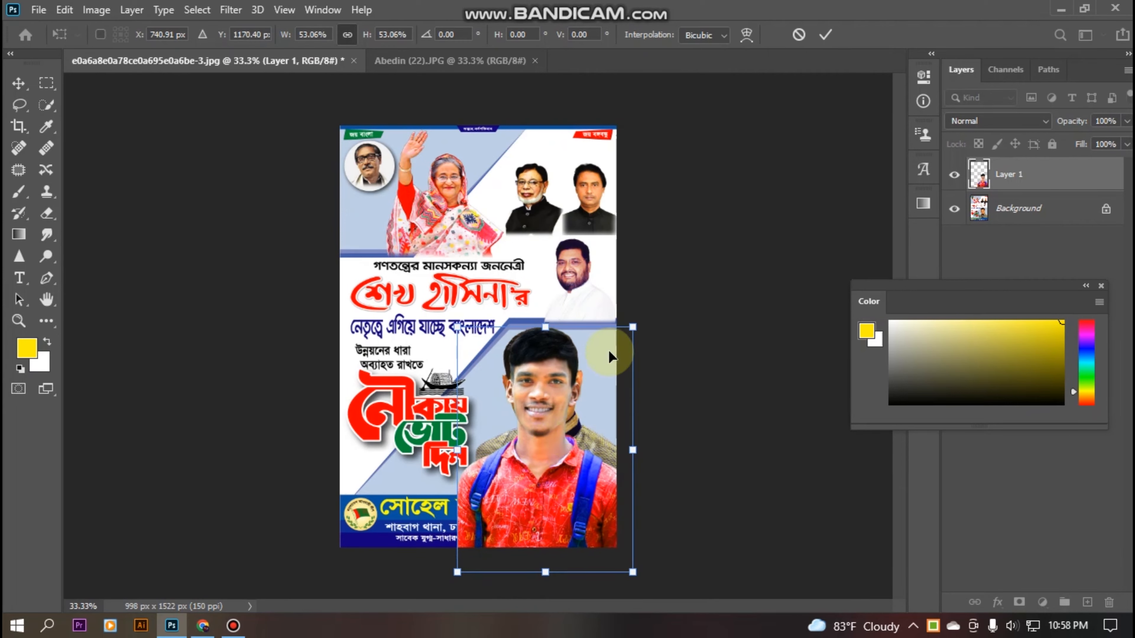
drag(630, 325, 620, 345)
drag(560, 435, 574, 415)
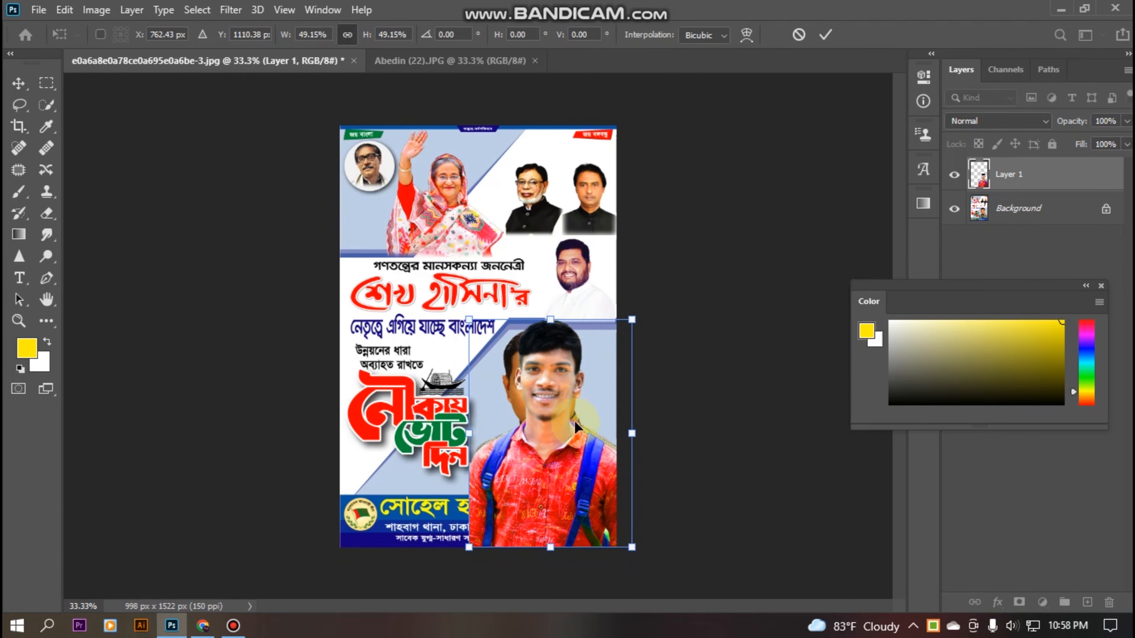
key(shift+Down)
key(shift+Down)
key(shift+Down)
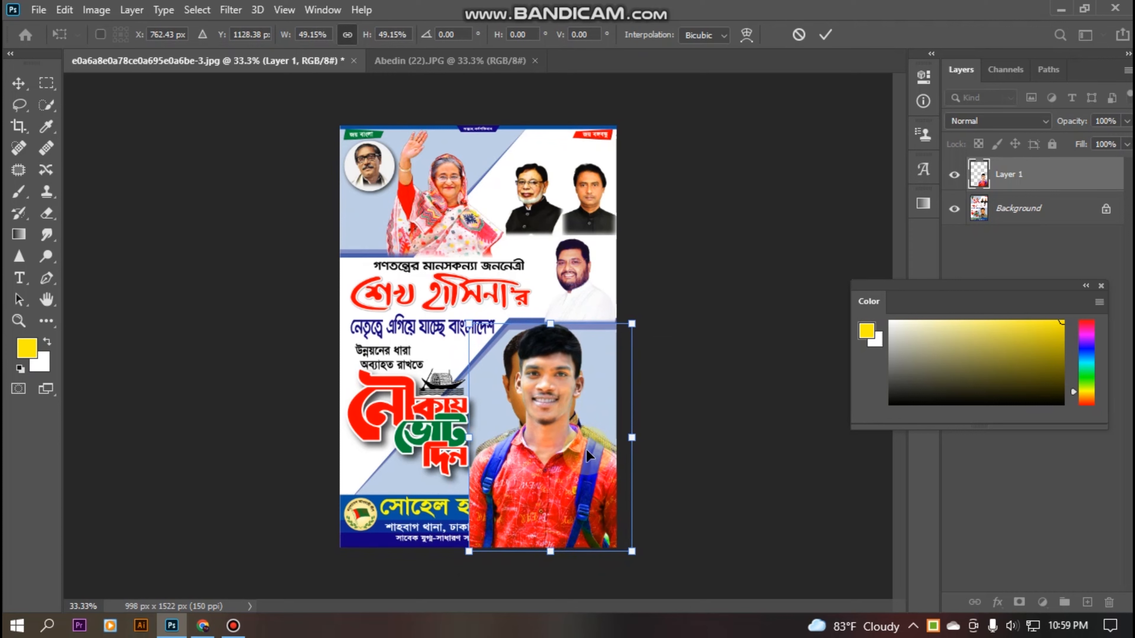
key(l)
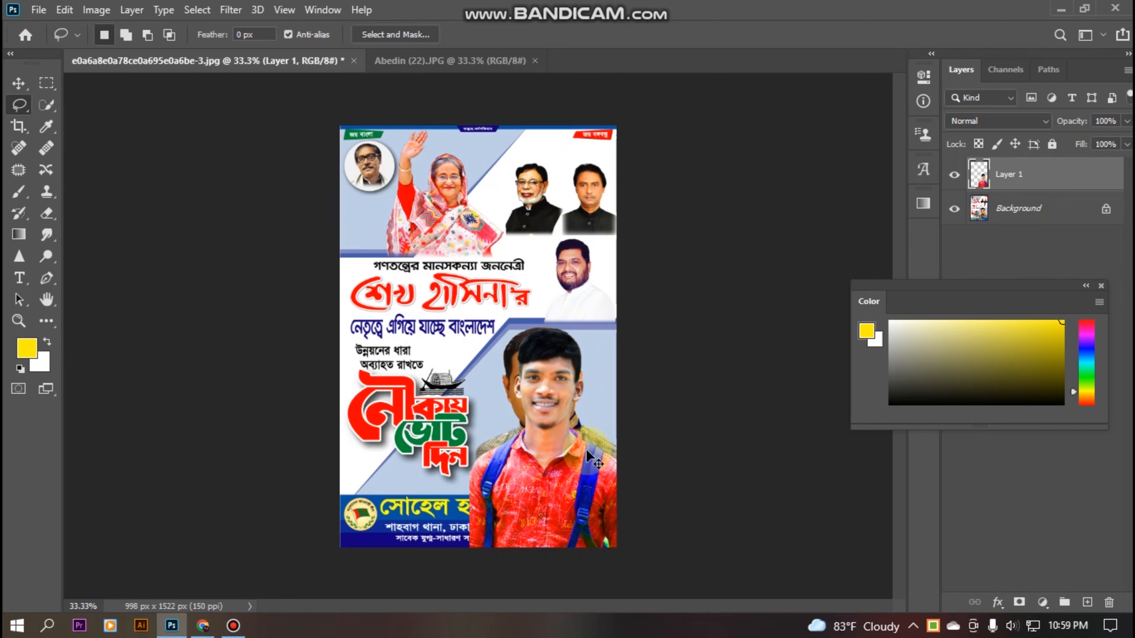
Sample the poster's pale-blue backdrop as the brush colour and target the Background layer.
key(ctrl+plus)
key(ctrl+plus)
key(ctrl+plus)
key(ctrl+plus)
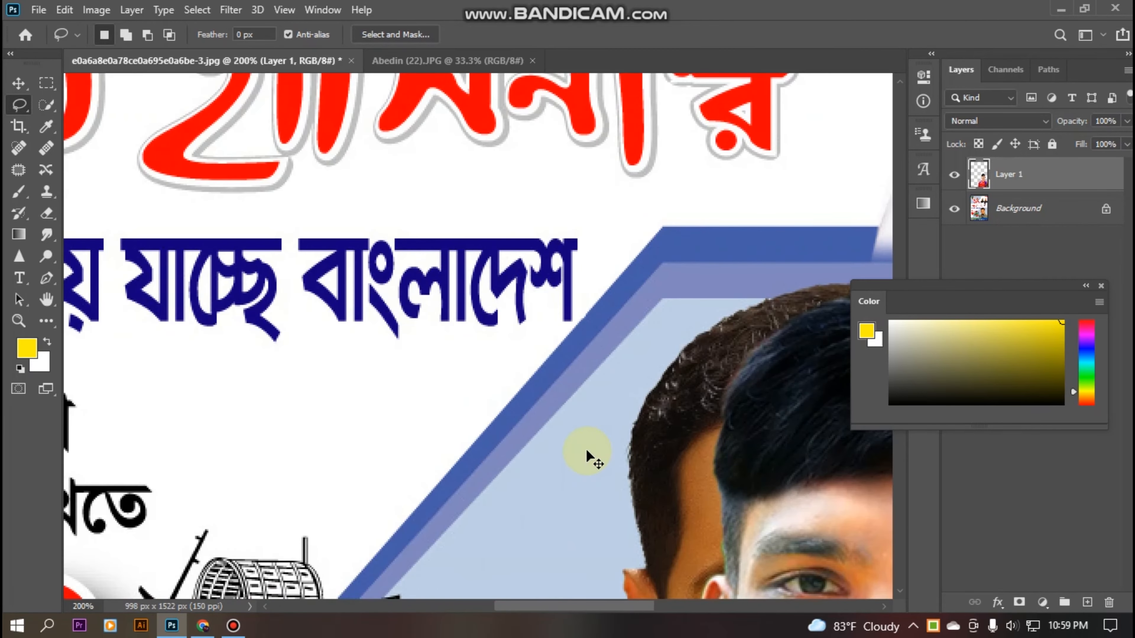
mouse_move(709, 497)
mouse_down()
mouse_move(514, 284)
mouse_move(369, 169)
mouse_up()
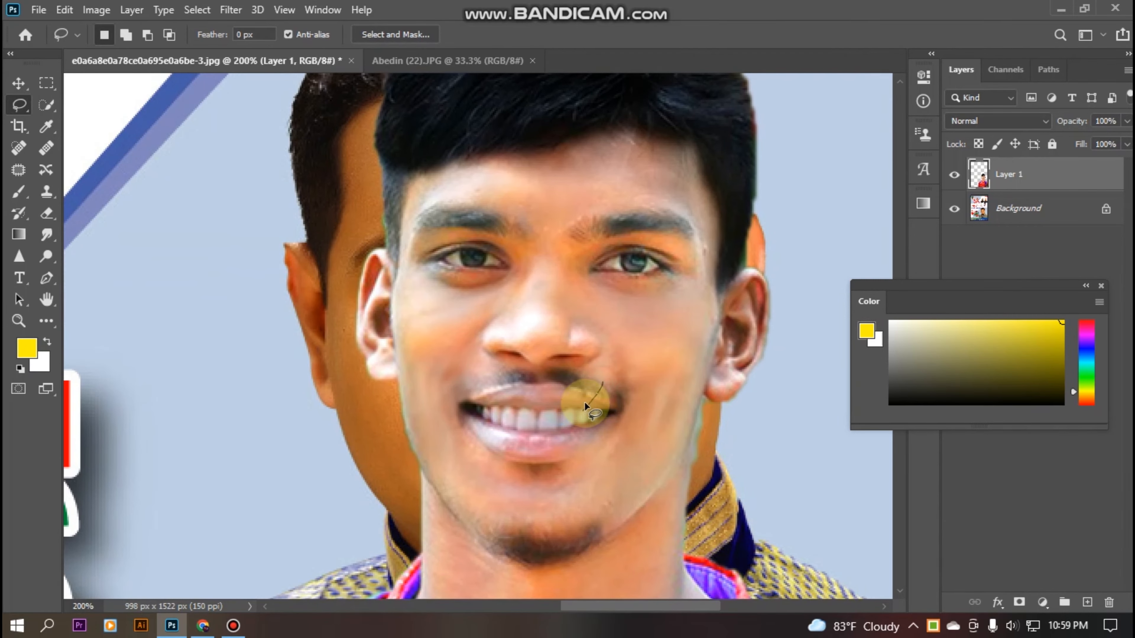
key(ctrl+minus)
key(ctrl+minus)
key(ctrl+minus)
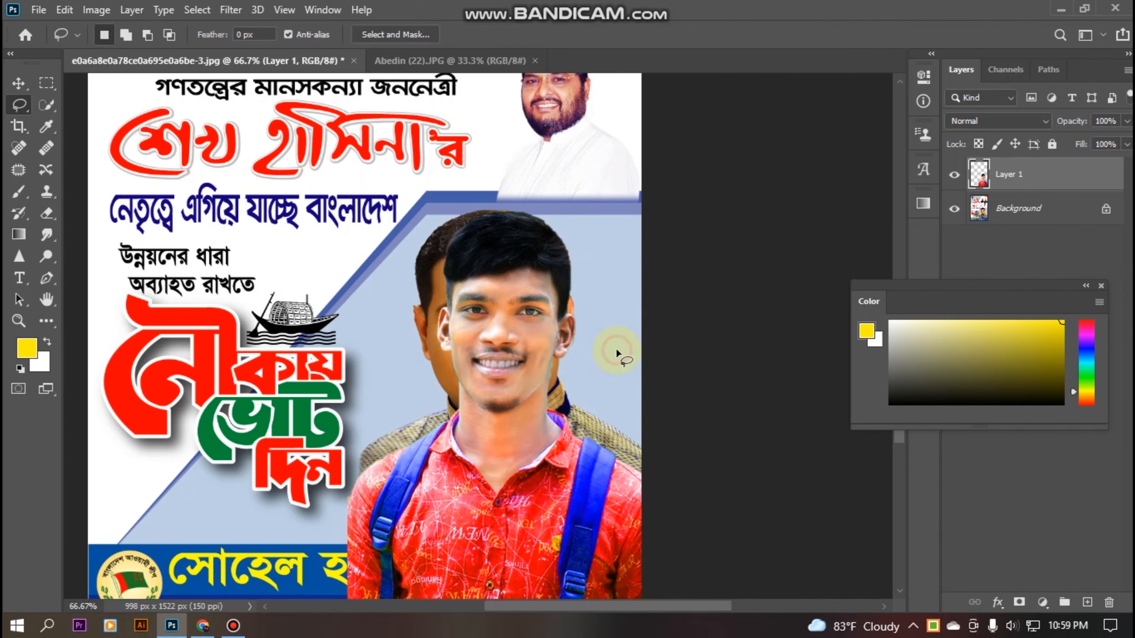
key(ctrl+plus)
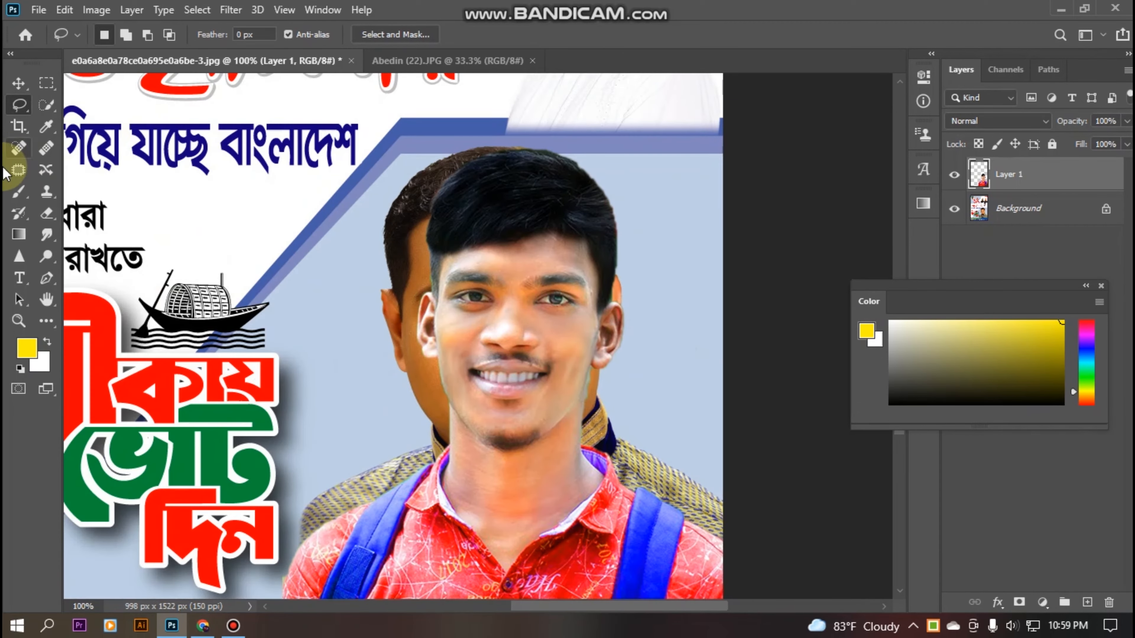
click(19, 191)
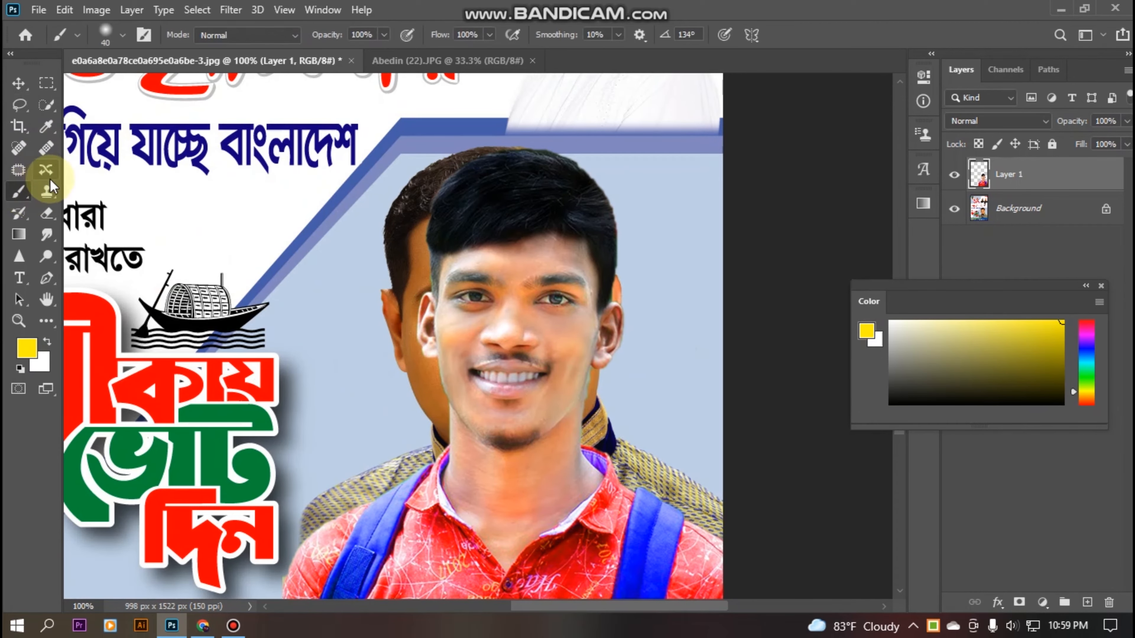
alt+click(375, 275)
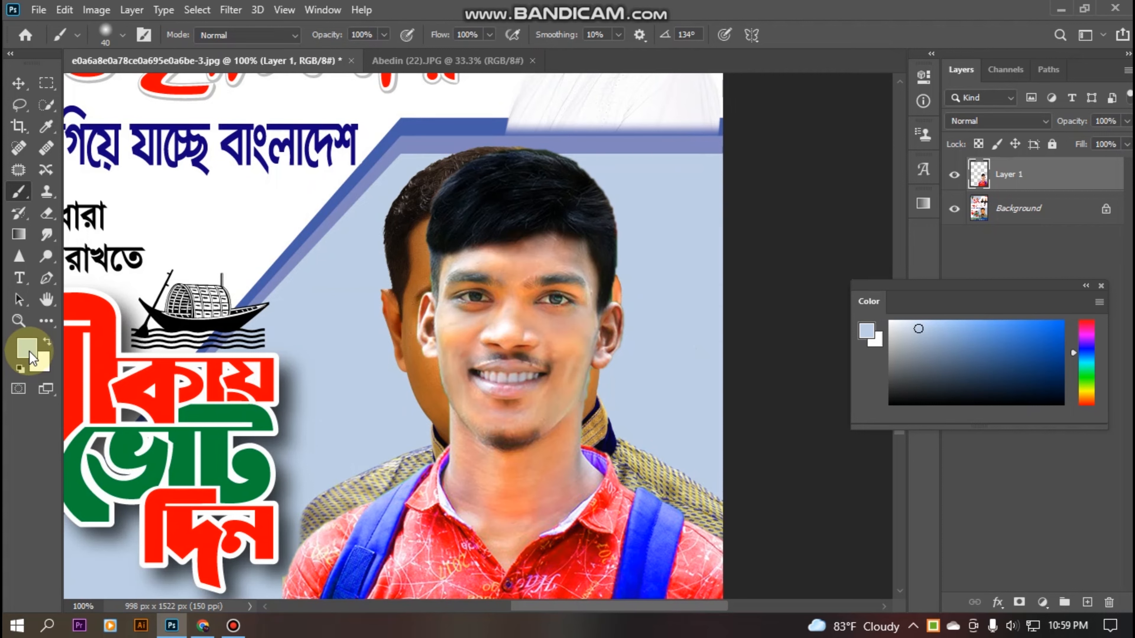
mouse_move(370, 282)
mouse_down()
mouse_move(392, 323)
mouse_move(387, 281)
mouse_move(421, 314)
mouse_move(403, 347)
mouse_move(422, 408)
mouse_move(423, 299)
mouse_move(431, 416)
mouse_move(429, 365)
mouse_move(463, 384)
mouse_move(436, 435)
mouse_move(452, 448)
mouse_move(445, 394)
mouse_move(472, 289)
mouse_up()
key(ctrl+z)
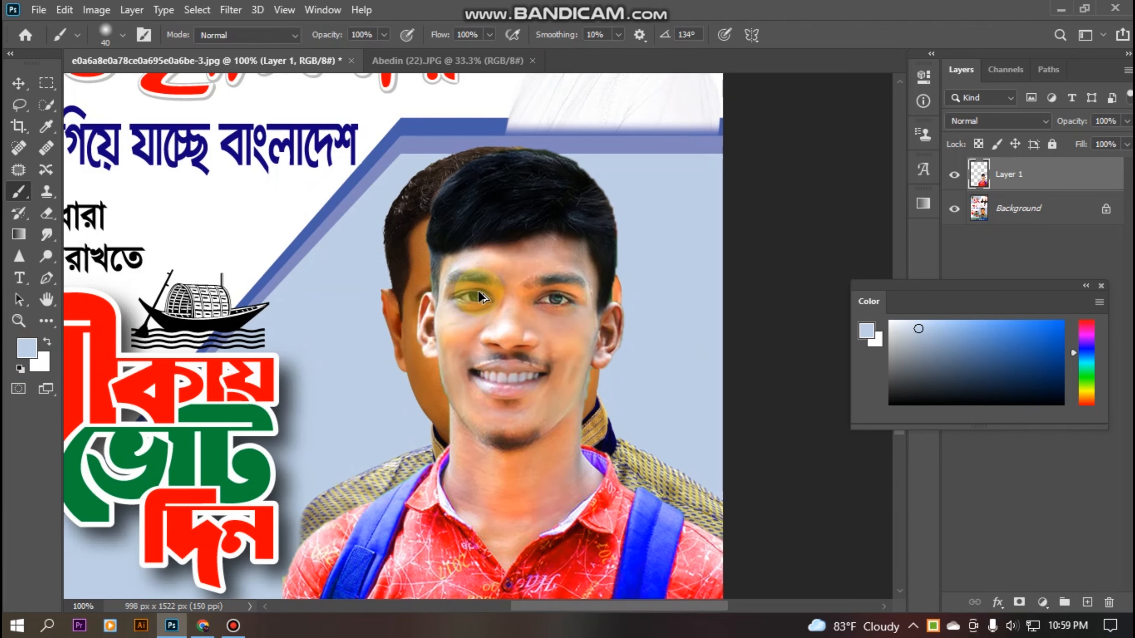
click(1041, 188)
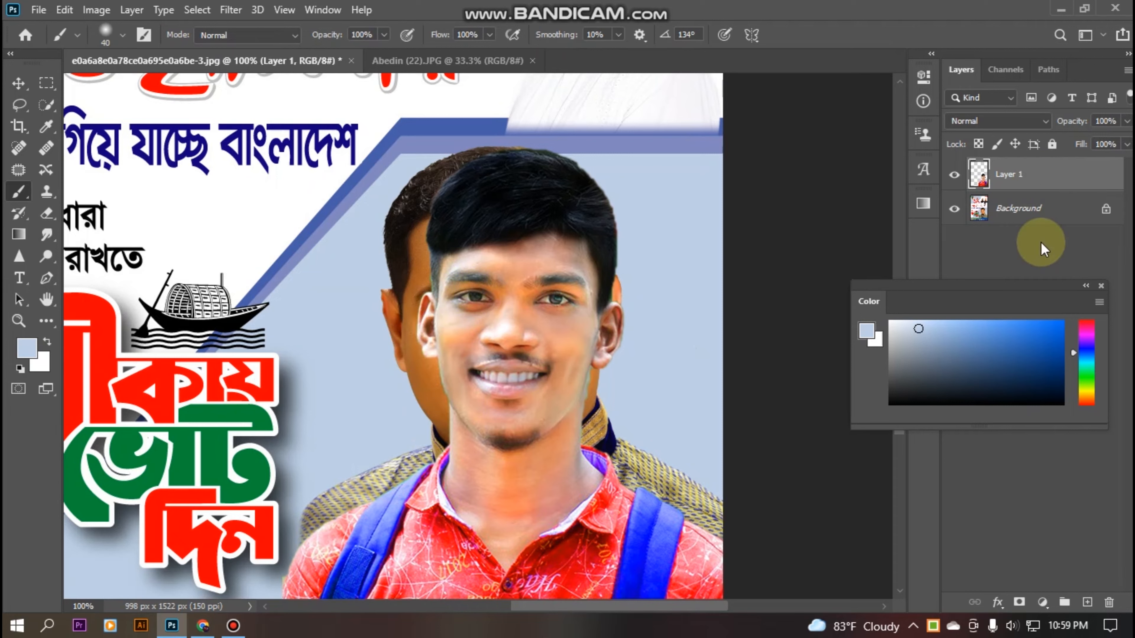
click(1015, 211)
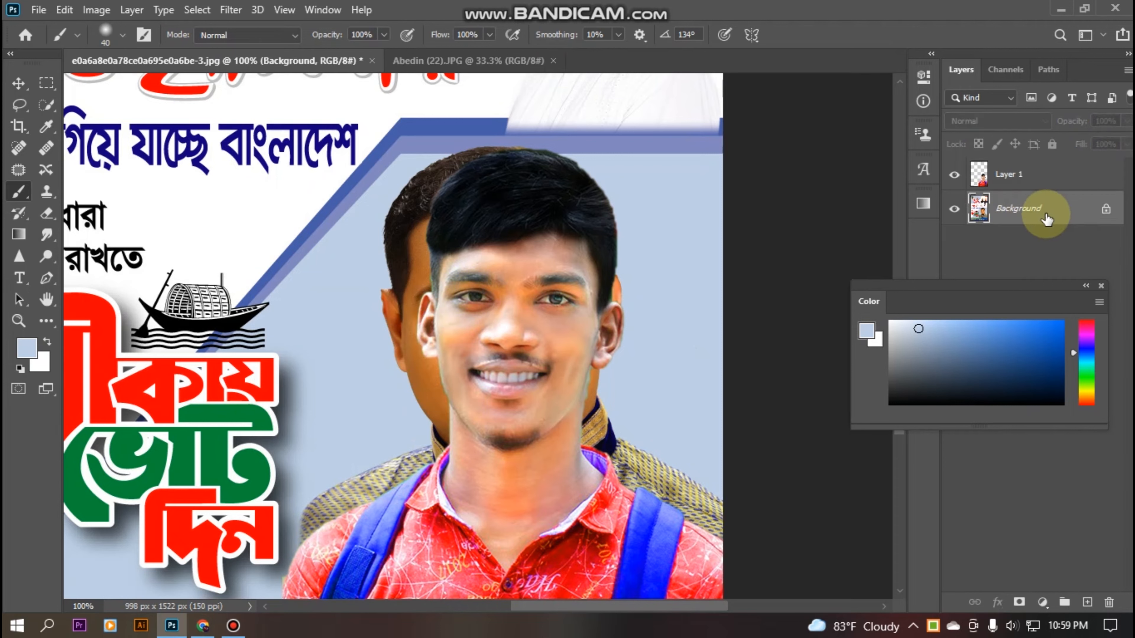
Paint pale blue over the old candidate's ear, cheek, hair and collar around the new portrait.
mouse_move(395, 248)
mouse_down()
mouse_move(393, 341)
mouse_move(408, 262)
mouse_move(420, 378)
mouse_move(453, 376)
mouse_move(435, 383)
mouse_move(397, 356)
mouse_move(468, 416)
mouse_move(443, 374)
mouse_move(433, 409)
mouse_move(415, 219)
mouse_move(393, 261)
mouse_up()
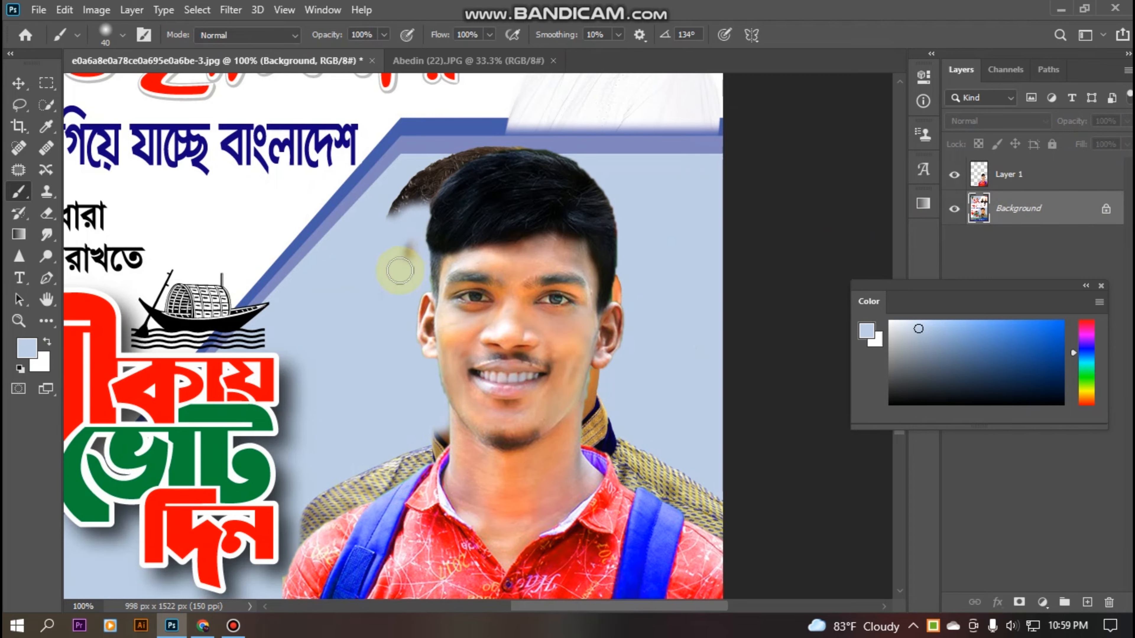
mouse_move(618, 241)
mouse_down()
mouse_move(593, 438)
mouse_move(595, 417)
mouse_move(628, 479)
mouse_move(591, 374)
mouse_move(591, 465)
mouse_move(576, 420)
mouse_move(630, 509)
mouse_move(606, 464)
mouse_move(698, 517)
mouse_move(609, 419)
mouse_move(700, 534)
mouse_move(641, 455)
mouse_move(731, 513)
mouse_move(693, 475)
mouse_move(735, 550)
mouse_up()
scroll(244, 477, down, 2)
mouse_move(388, 405)
mouse_down()
mouse_move(363, 449)
mouse_move(445, 388)
mouse_move(425, 389)
mouse_move(436, 375)
mouse_move(361, 426)
mouse_move(333, 408)
mouse_move(331, 457)
mouse_move(321, 414)
mouse_move(311, 482)
mouse_move(340, 428)
mouse_move(361, 447)
mouse_move(442, 376)
mouse_move(440, 388)
mouse_move(465, 338)
mouse_up()
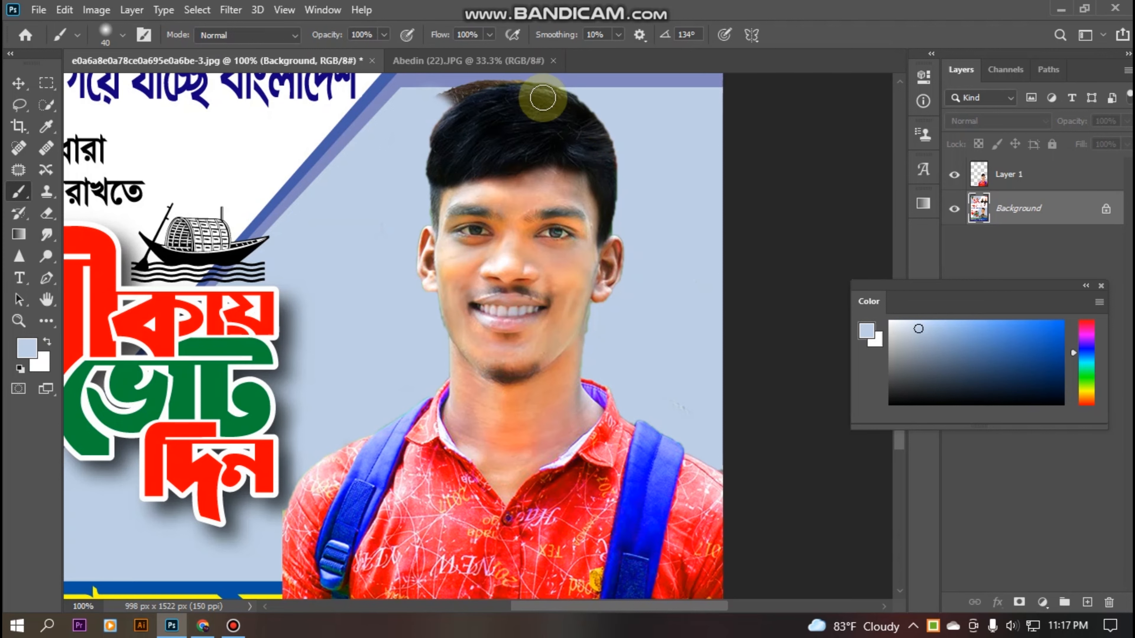
Stretch a rectangular backdrop patch leftward across the strip above the head, then deselect.
click(46, 84)
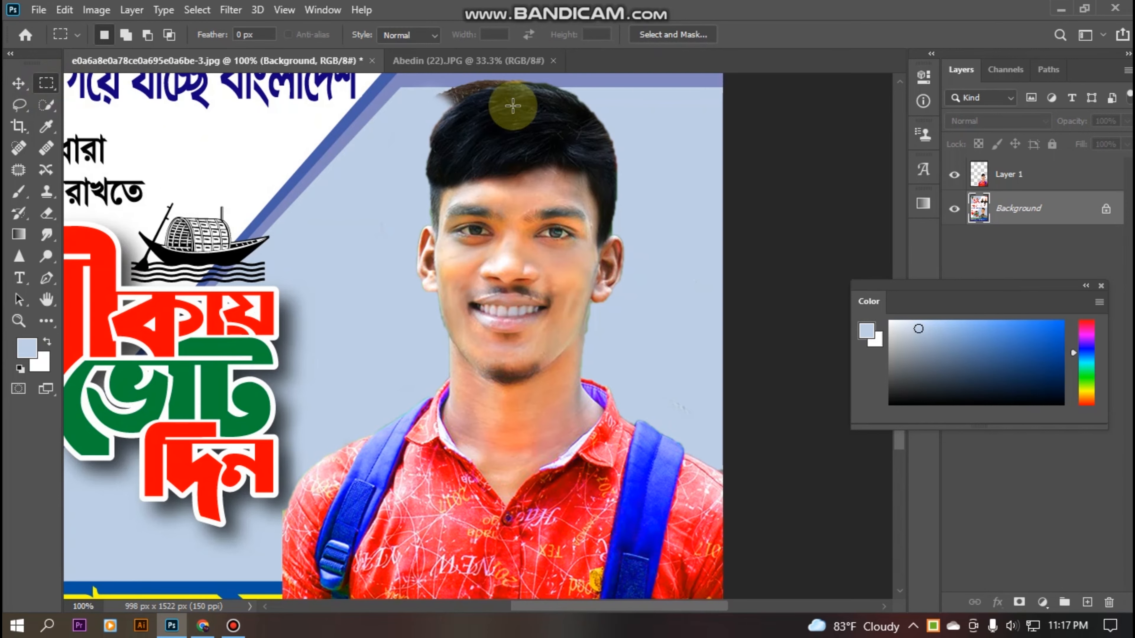
drag(599, 80, 653, 112)
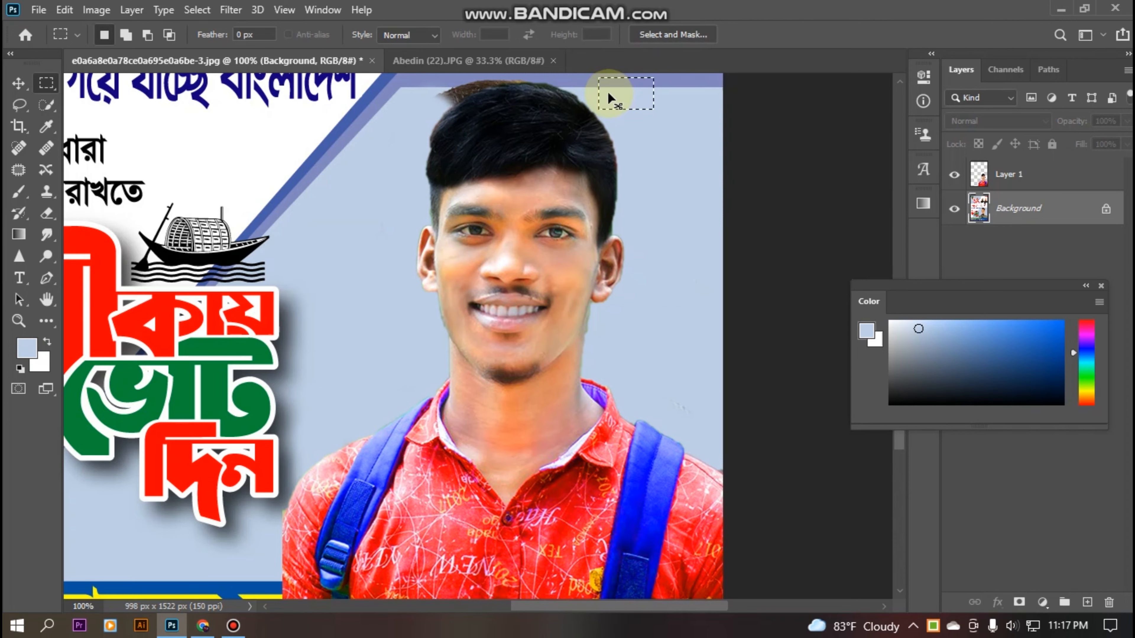
key(ctrl+t)
drag(600, 94, 406, 97)
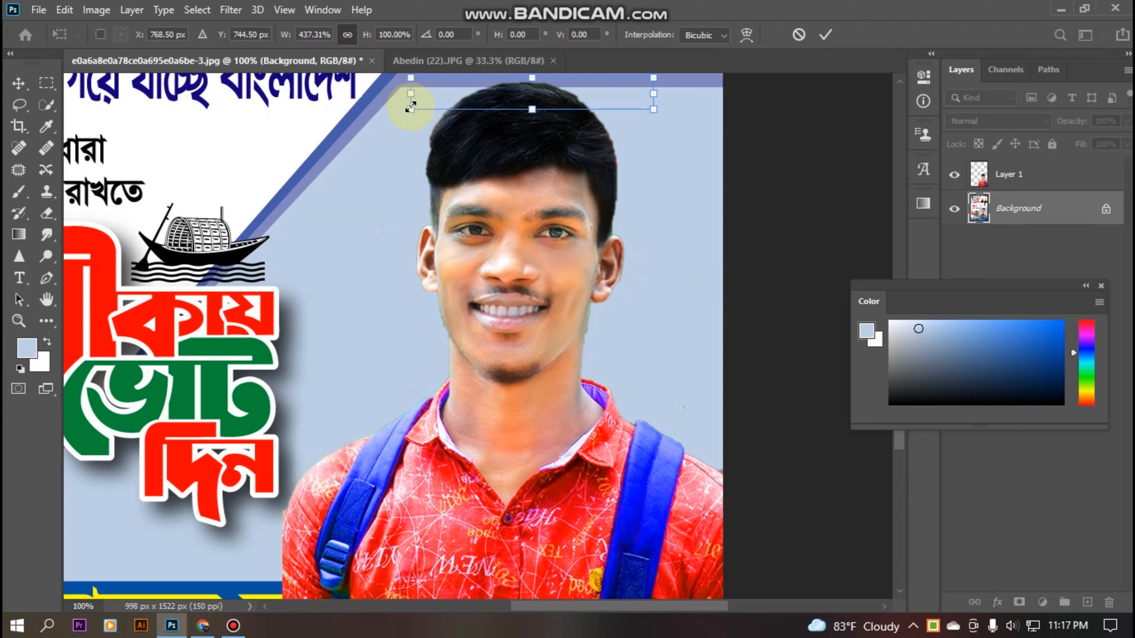
key(Return)
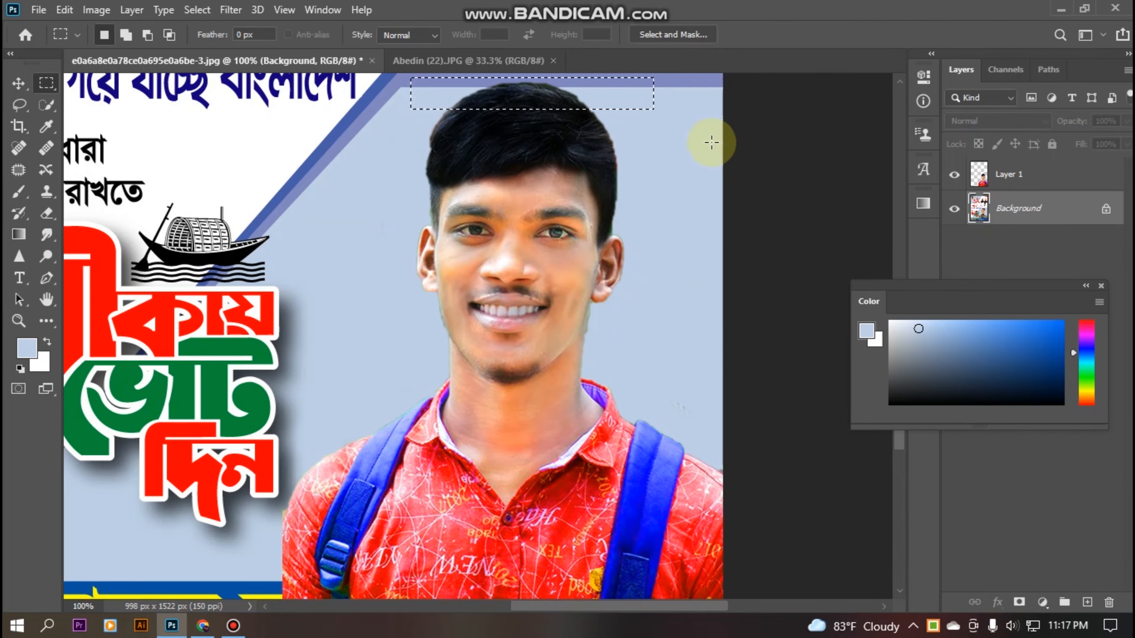
click(19, 106)
key(ctrl+d)
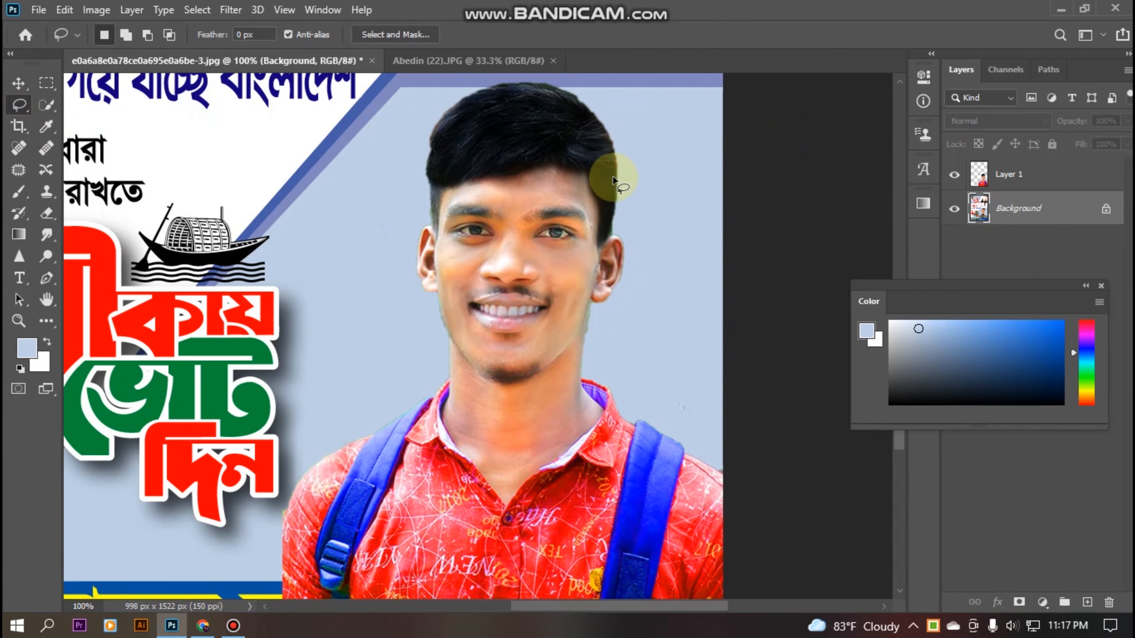
scroll(612, 175, down, 6)
drag(594, 237, 593, 325)
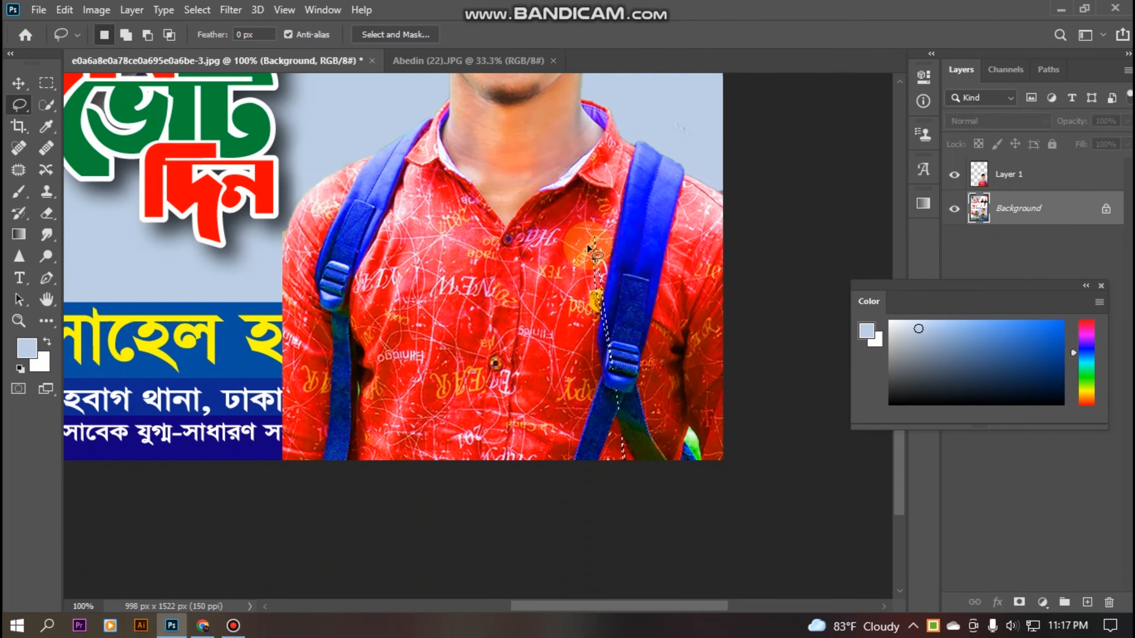
click(588, 249)
scroll(572, 201, up, 5)
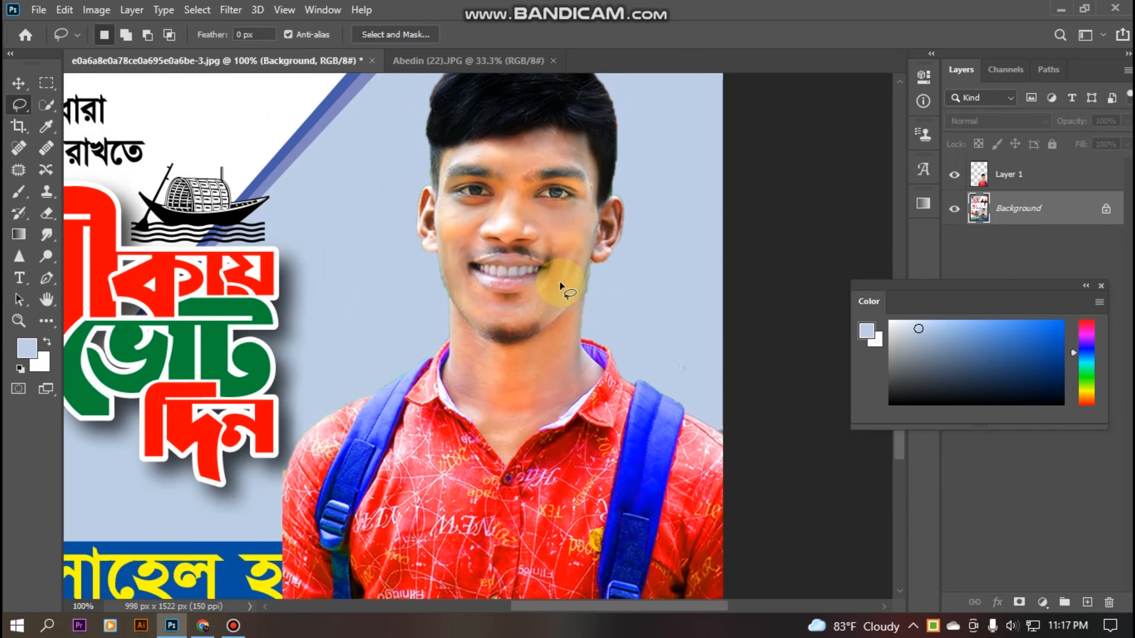
scroll(559, 281, up, 2)
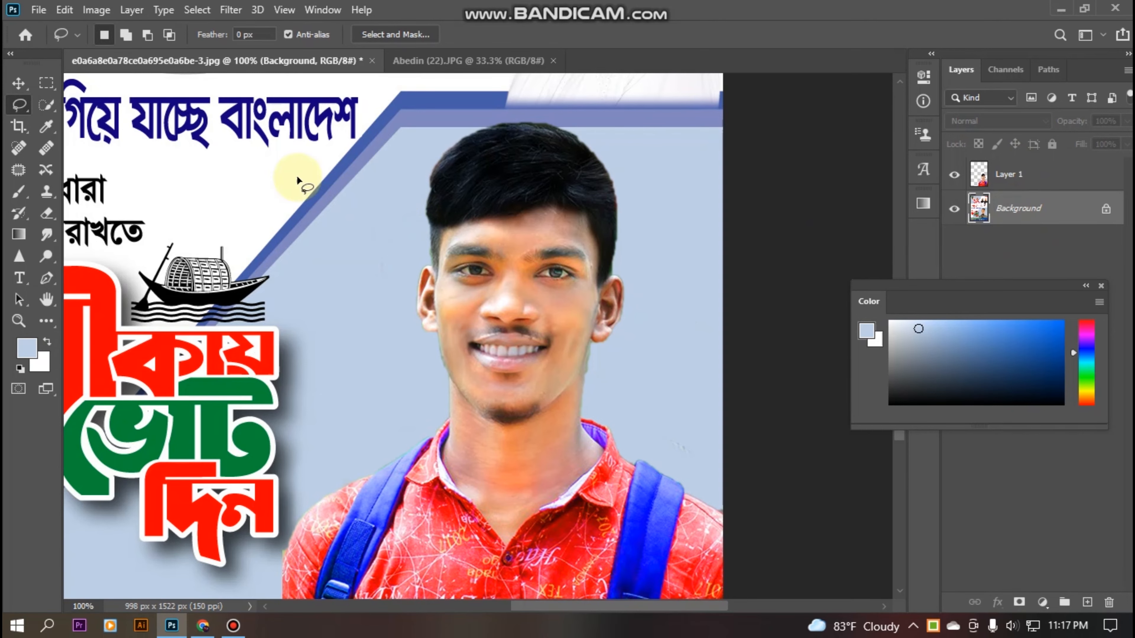
click(18, 191)
click(416, 170)
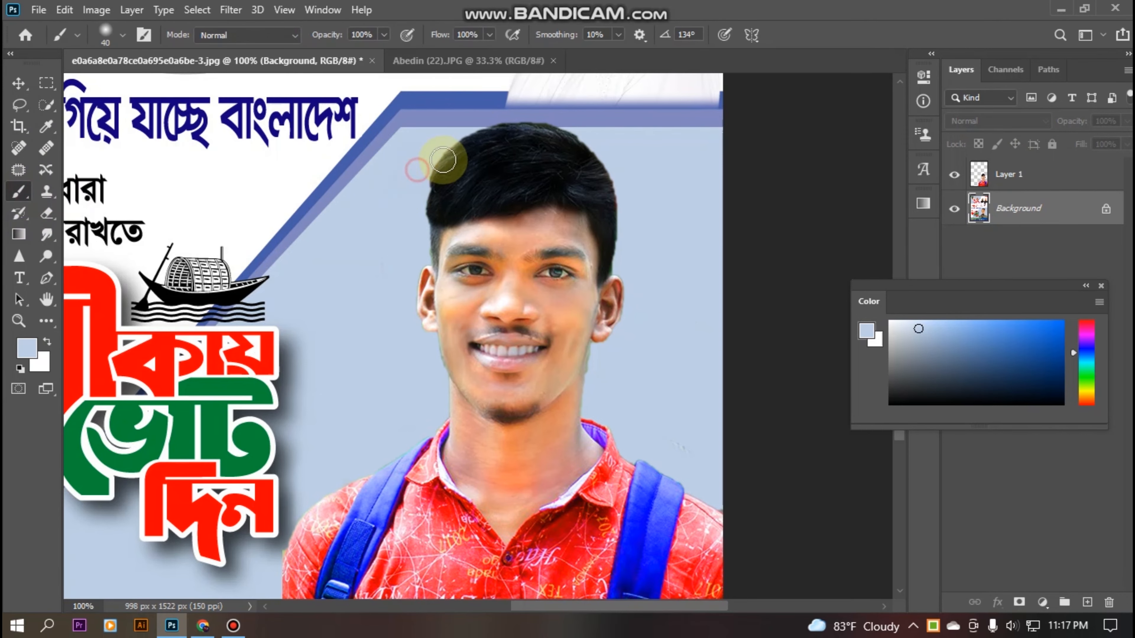
scroll(816, 330, down, 3)
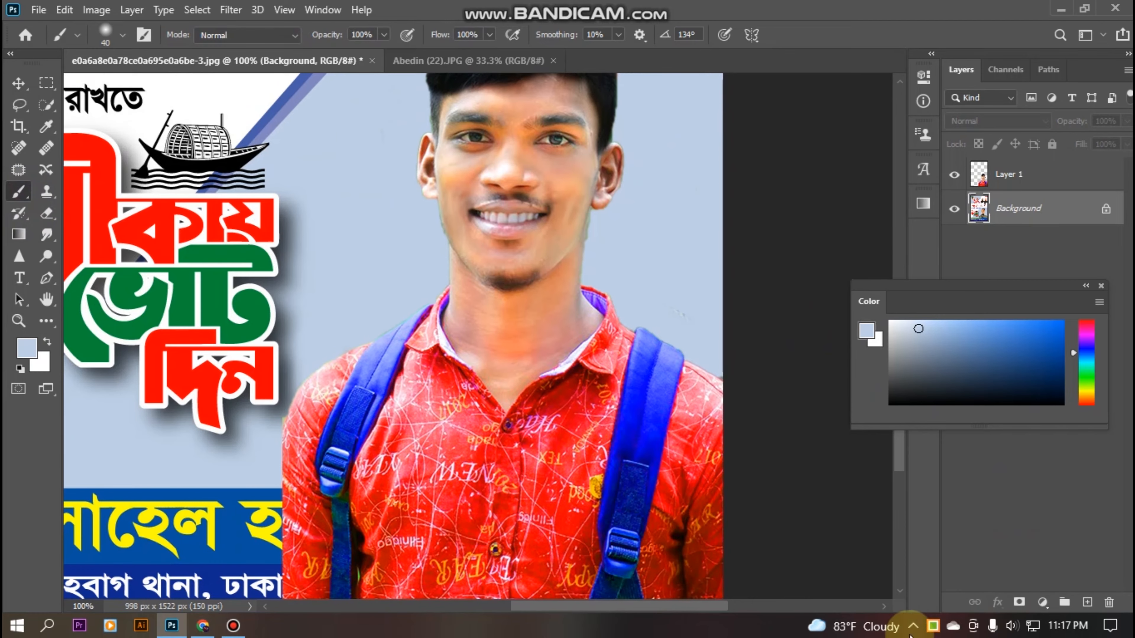
scroll(482, 282, down, 3)
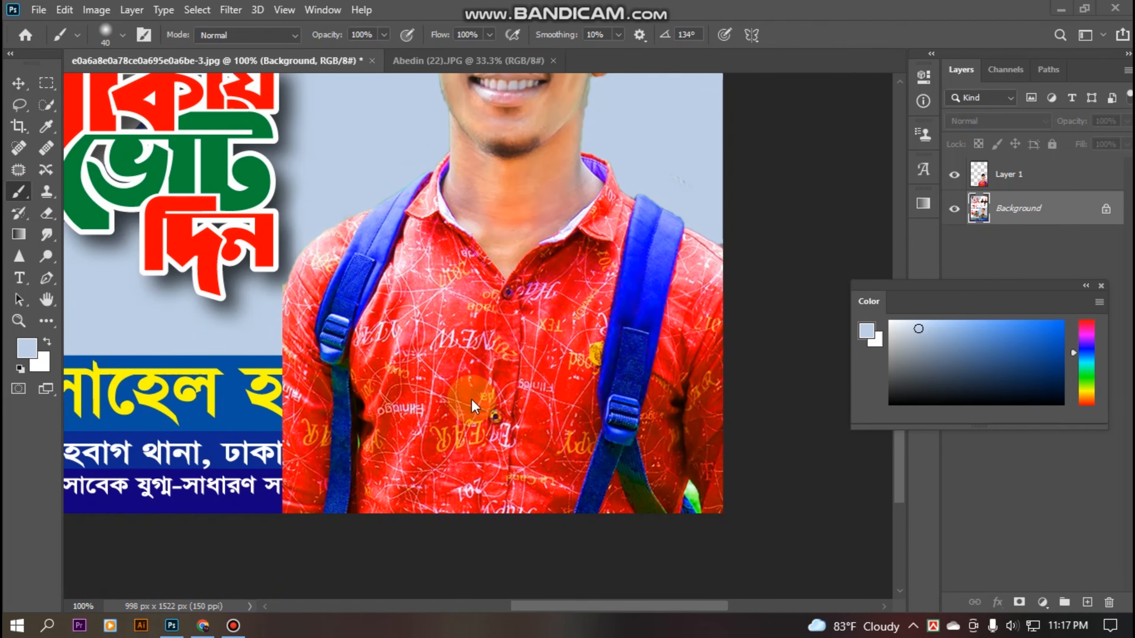
click(35, 89)
Delete the portrait pixels on Layer 1 that cover the name banner, then deselect.
drag(64, 357, 983, 553)
drag(371, 338, 820, 243)
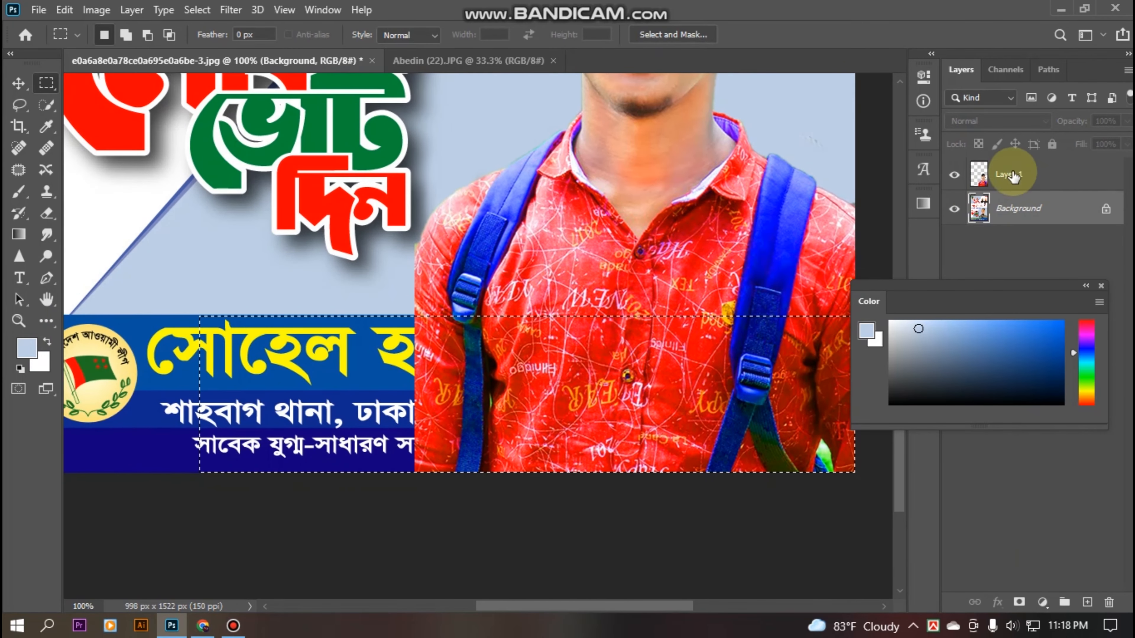
click(981, 192)
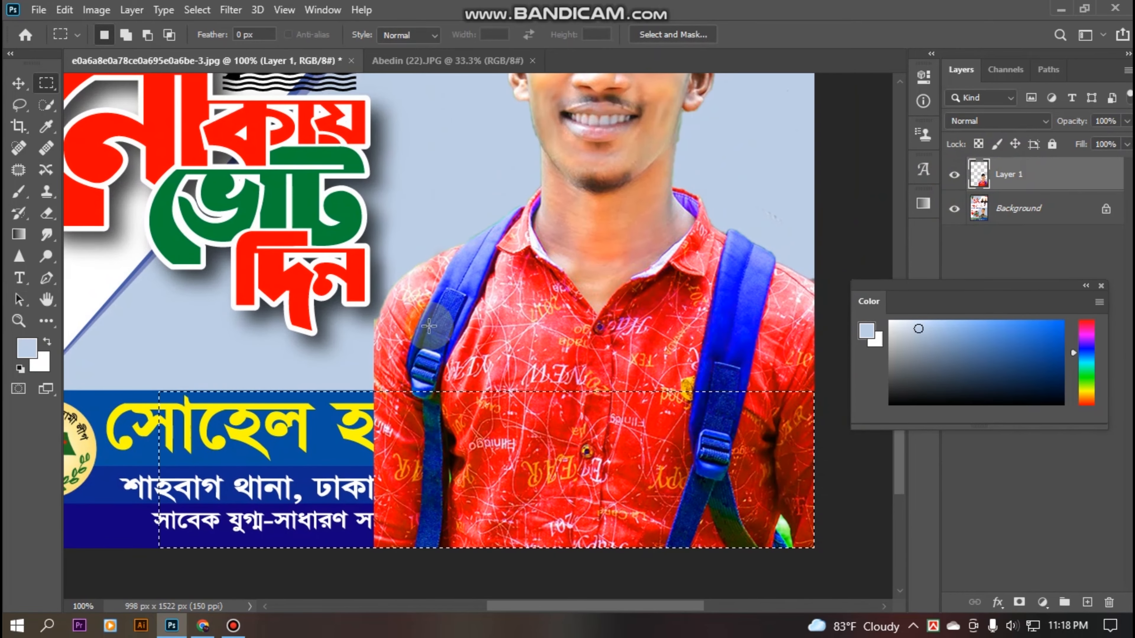
key(Delete)
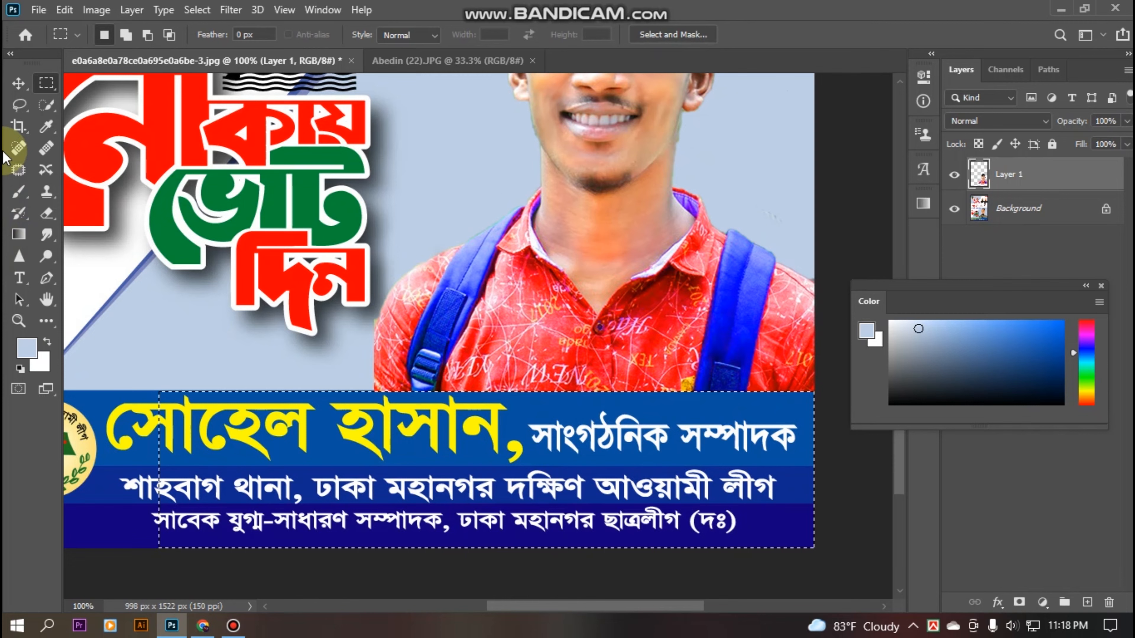
click(499, 405)
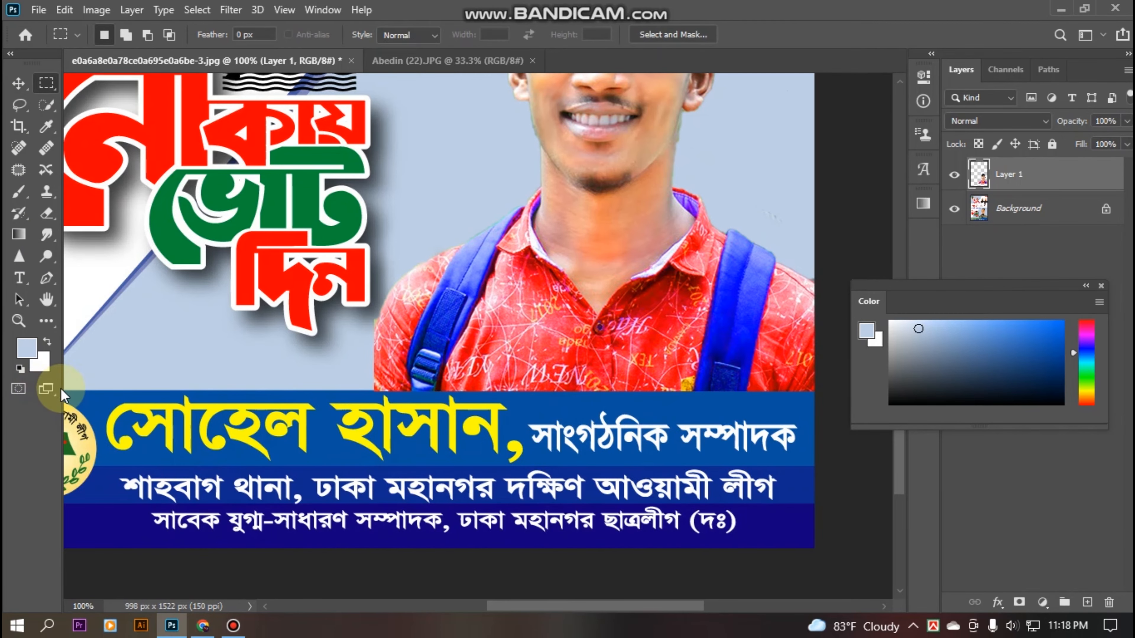
Zoom out to the whole poster and select the yellow name line in the blue band.
drag(95, 393, 232, 356)
key(ctrl+minus)
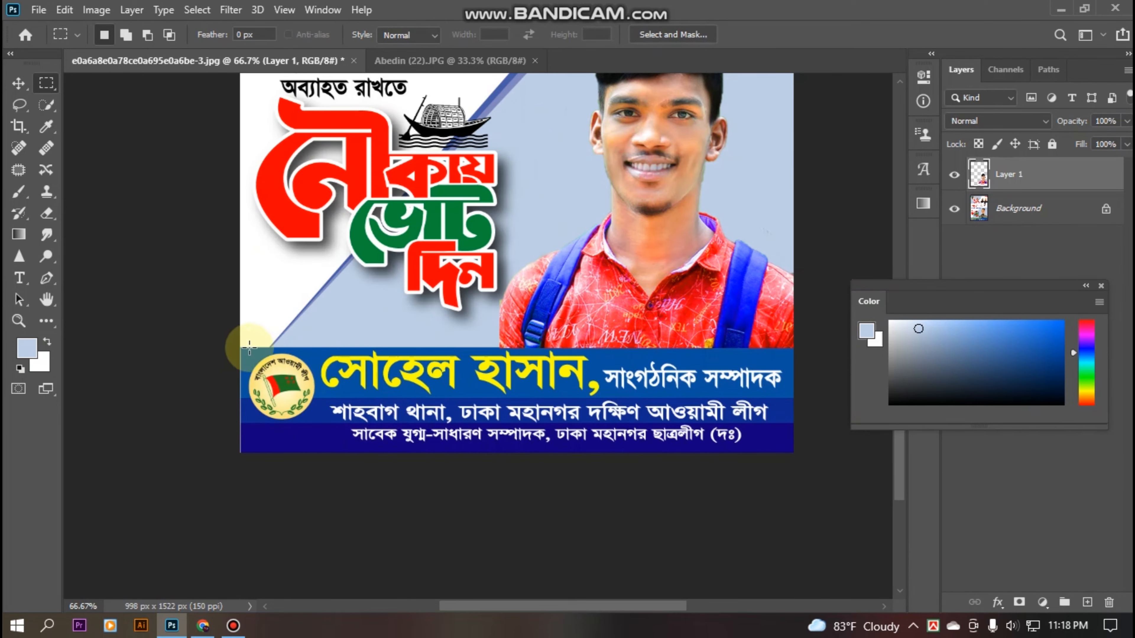
drag(320, 345, 797, 396)
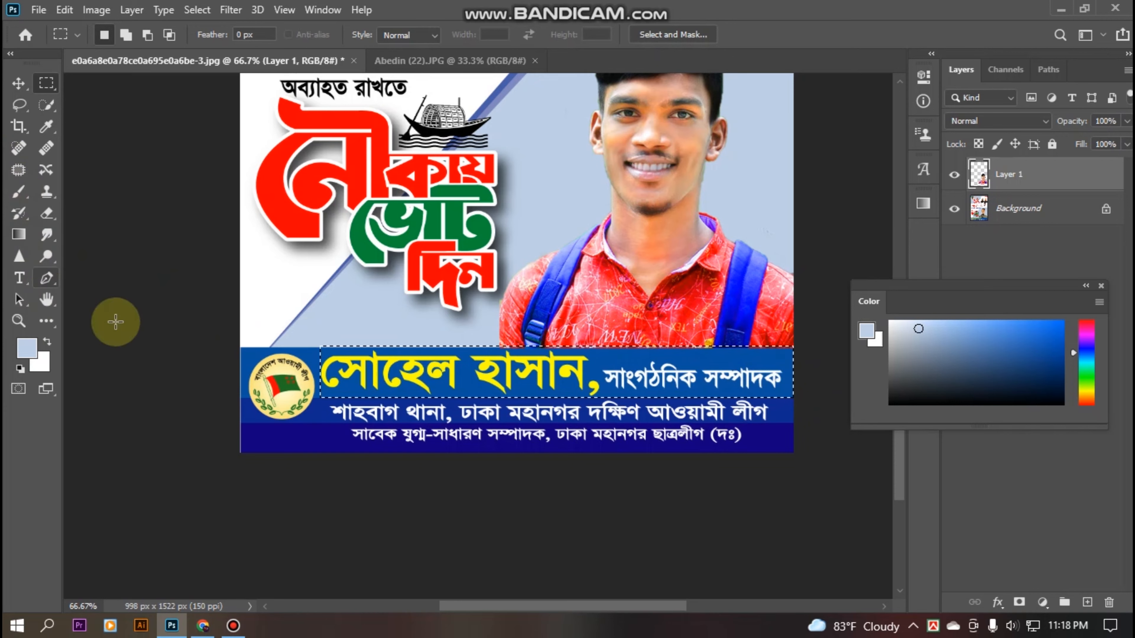
Sample the banner blue as foreground colour and brush it over the yellow name and title.
click(25, 349)
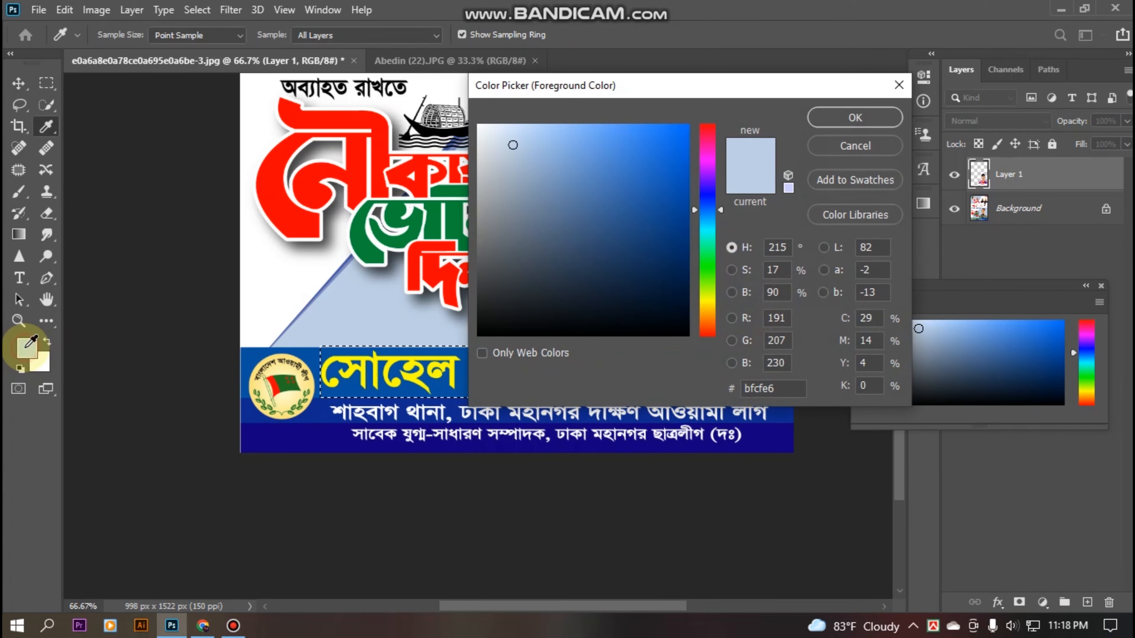
click(312, 353)
click(862, 117)
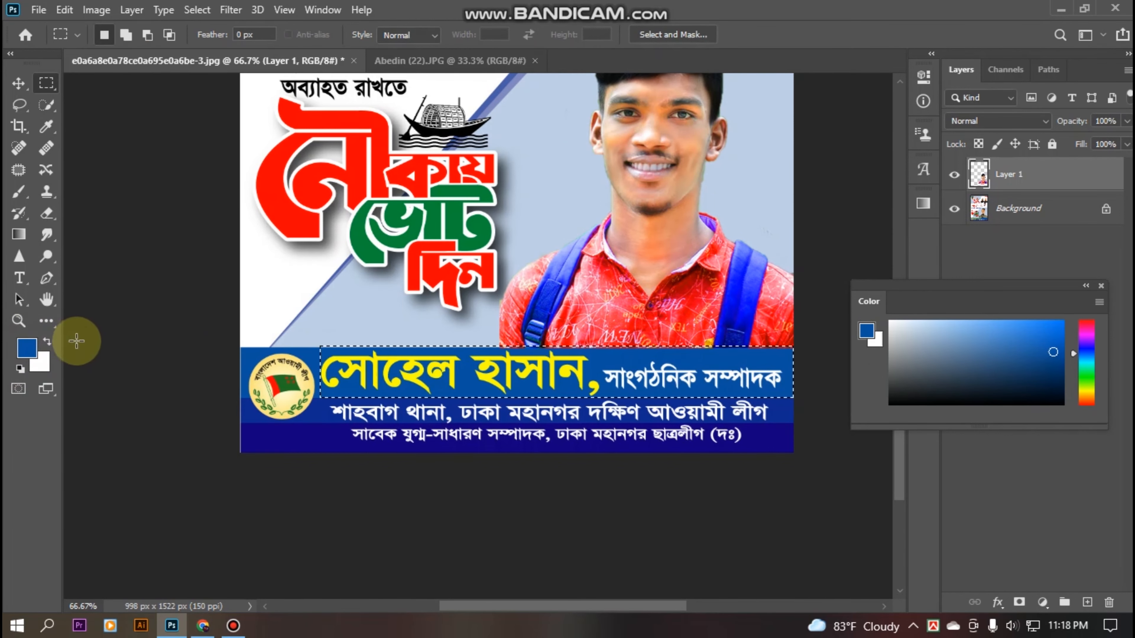
click(18, 192)
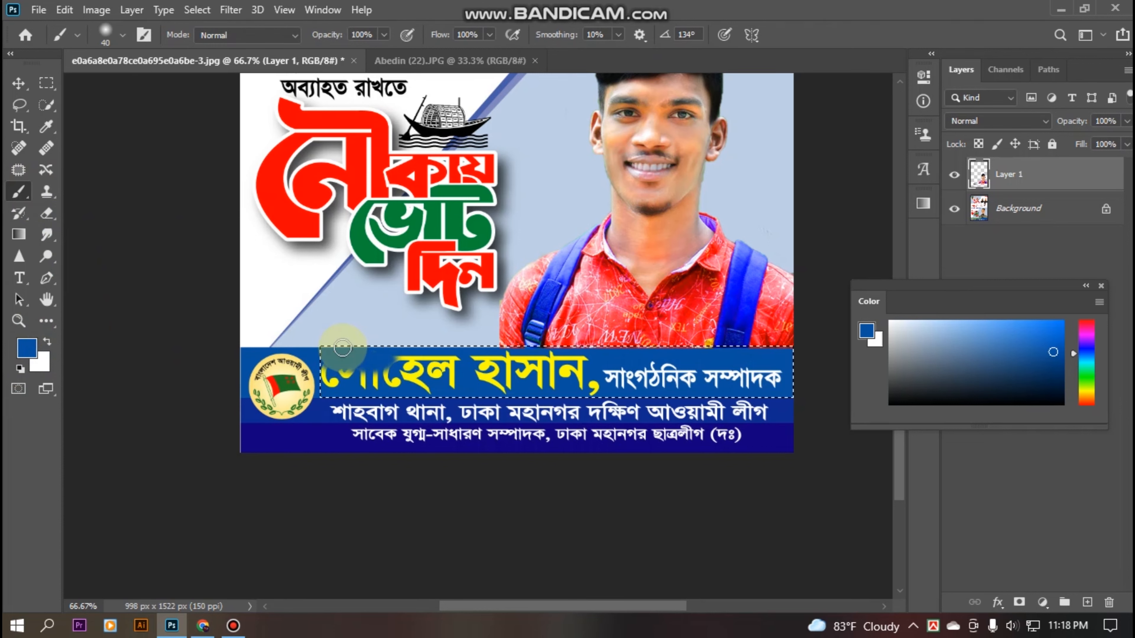
key(bracketleft)
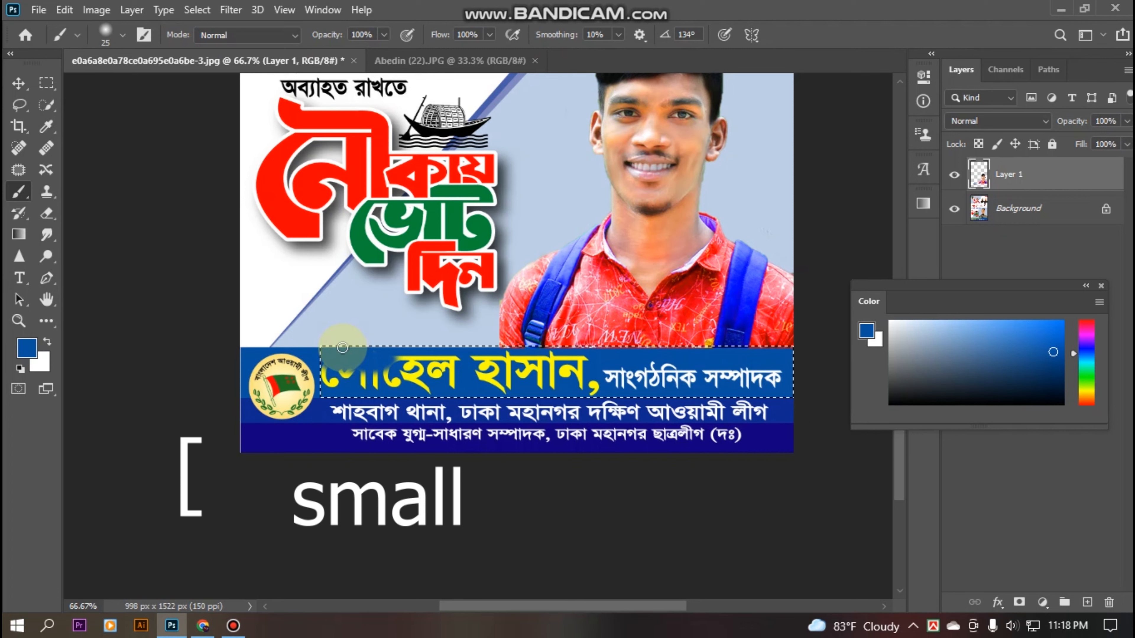
key(bracketright)
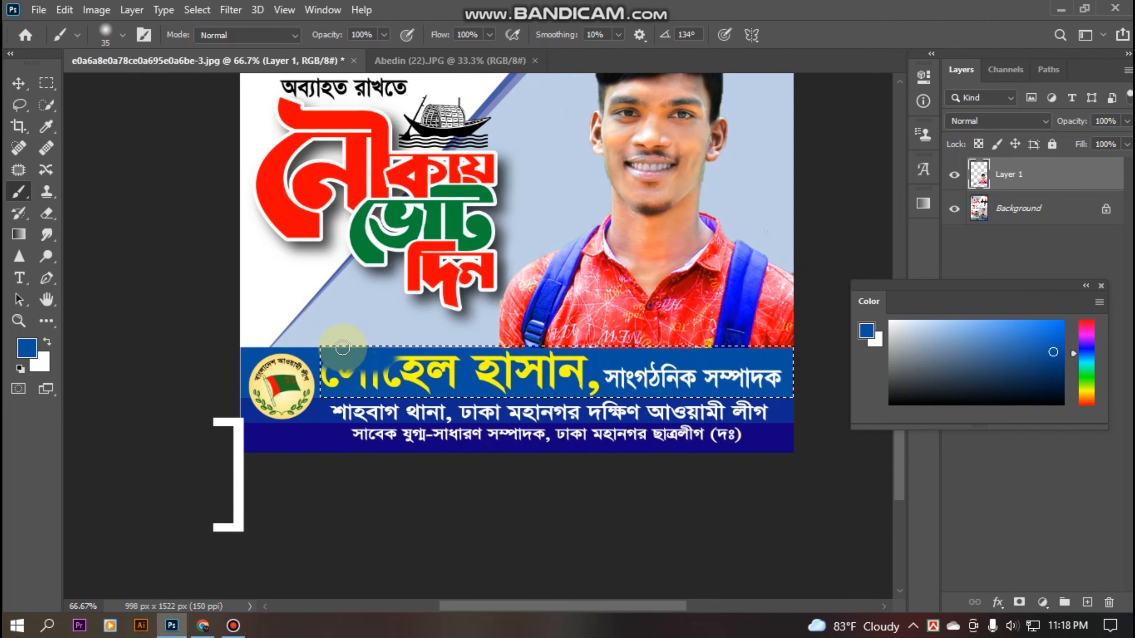
key(bracketright)
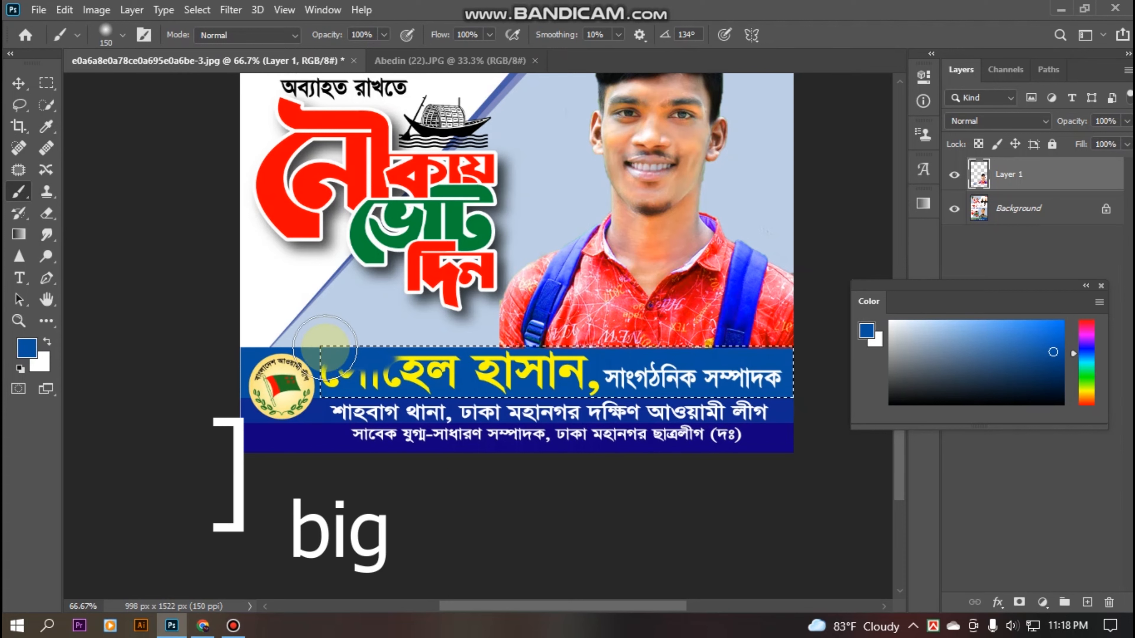
drag(325, 347, 713, 364)
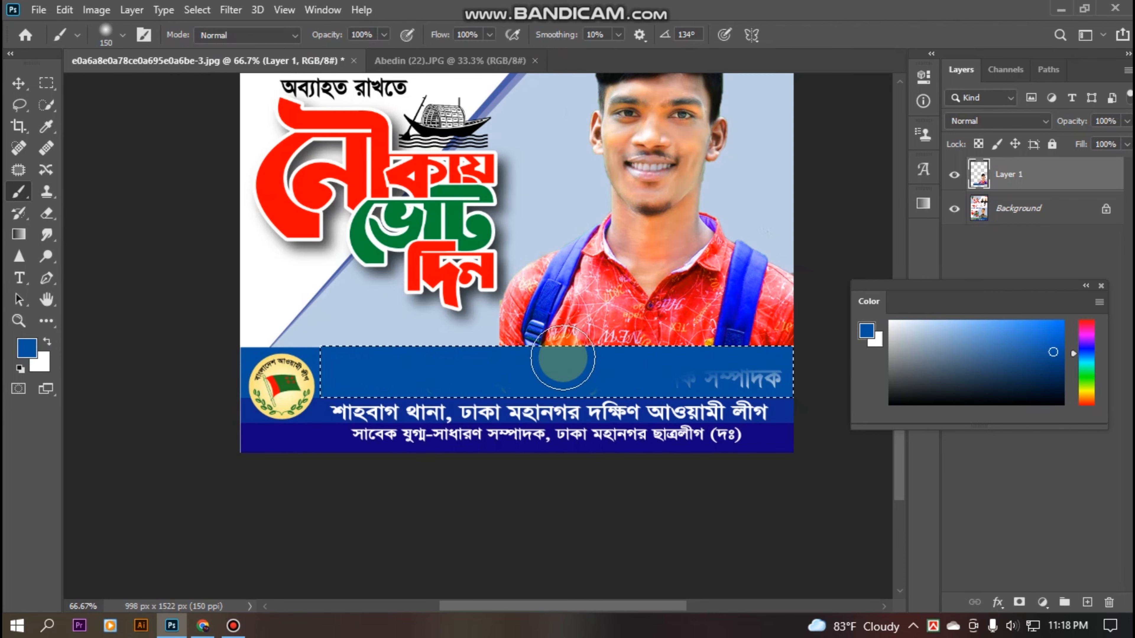
drag(568, 373, 765, 378)
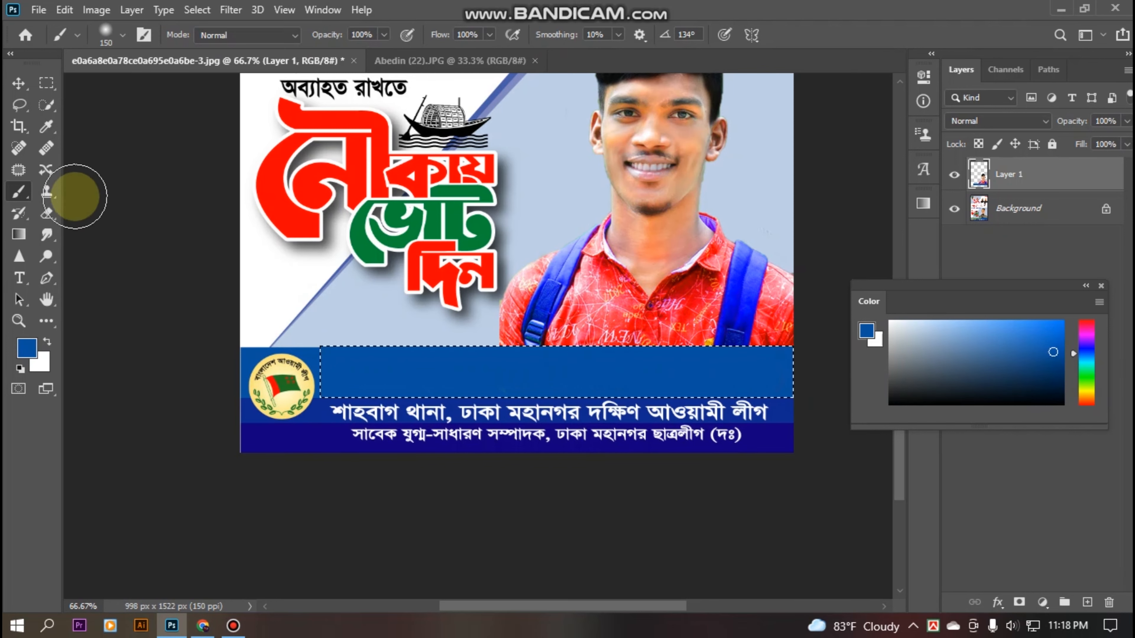
Clear the selection and marquee-select the second line of banner text.
click(46, 83)
click(234, 409)
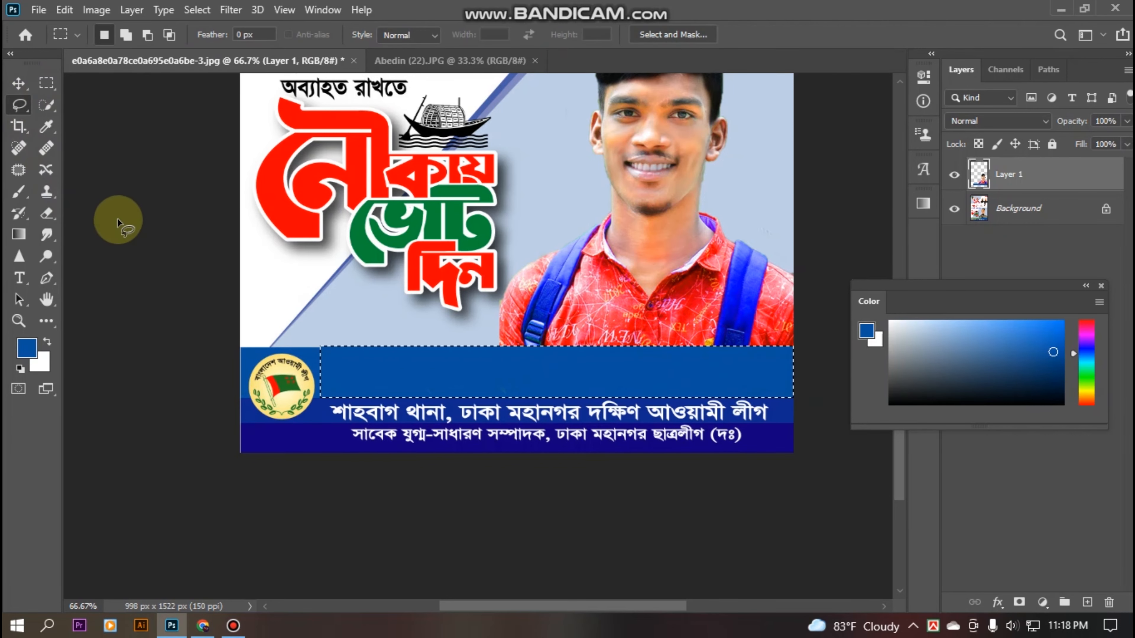
key(l)
click(46, 83)
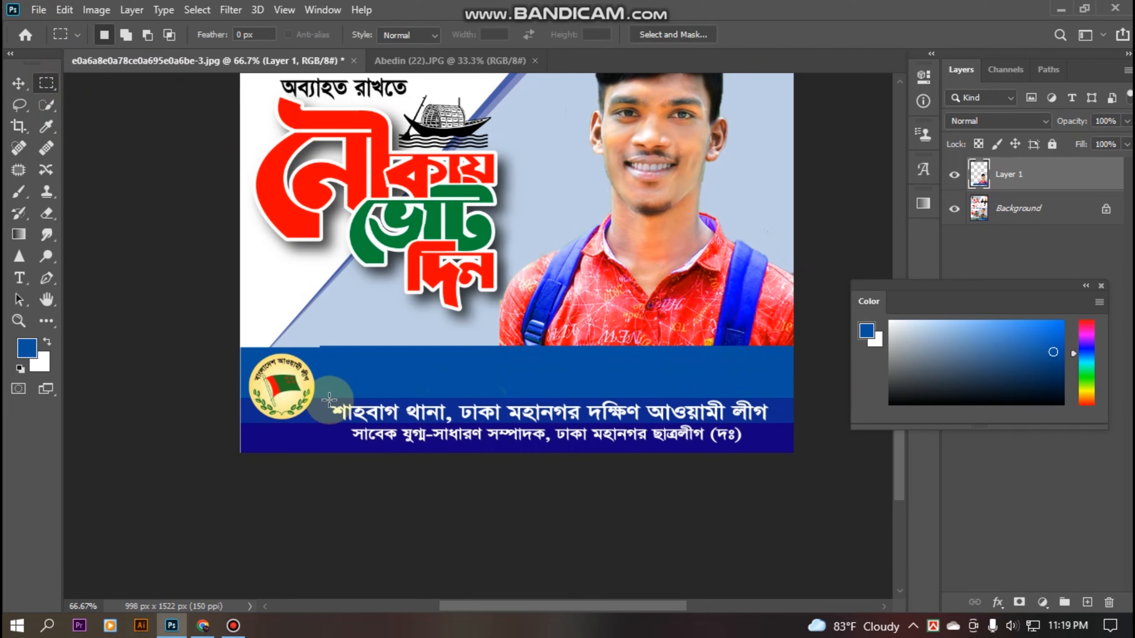
drag(552, 415, 809, 422)
Brush blue over the selected second line of banner text.
key(b)
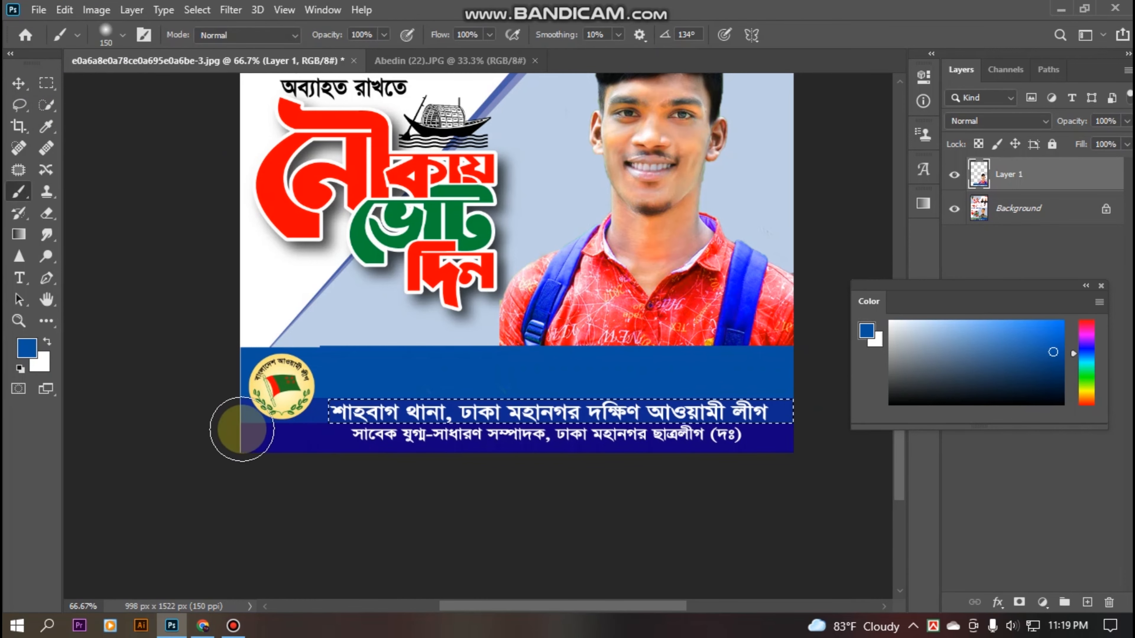
click(27, 348)
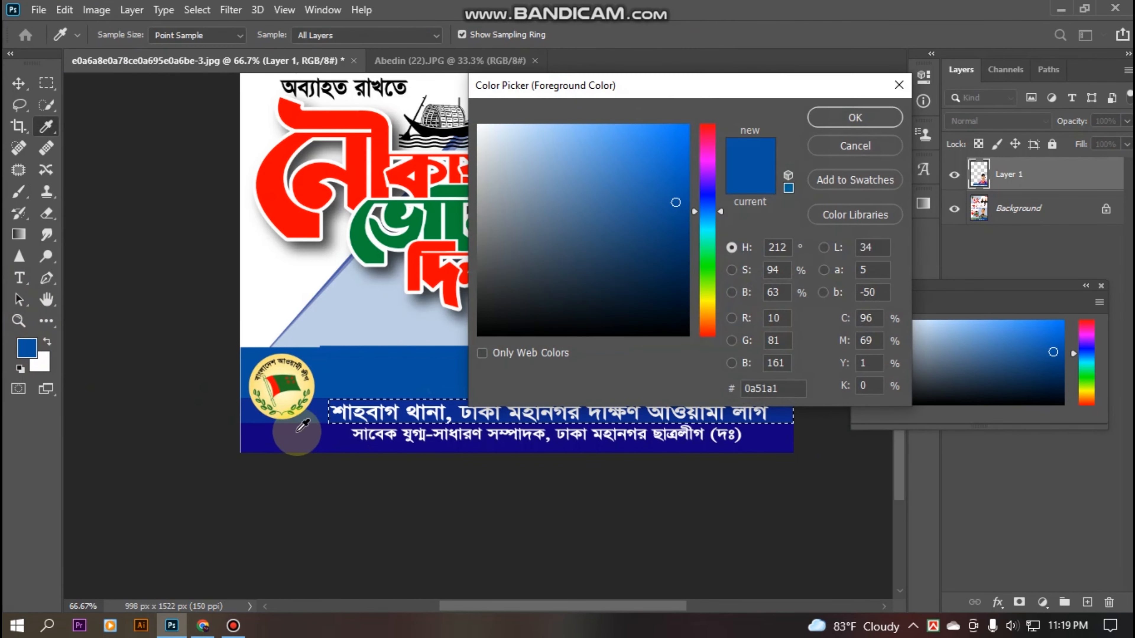
click(856, 117)
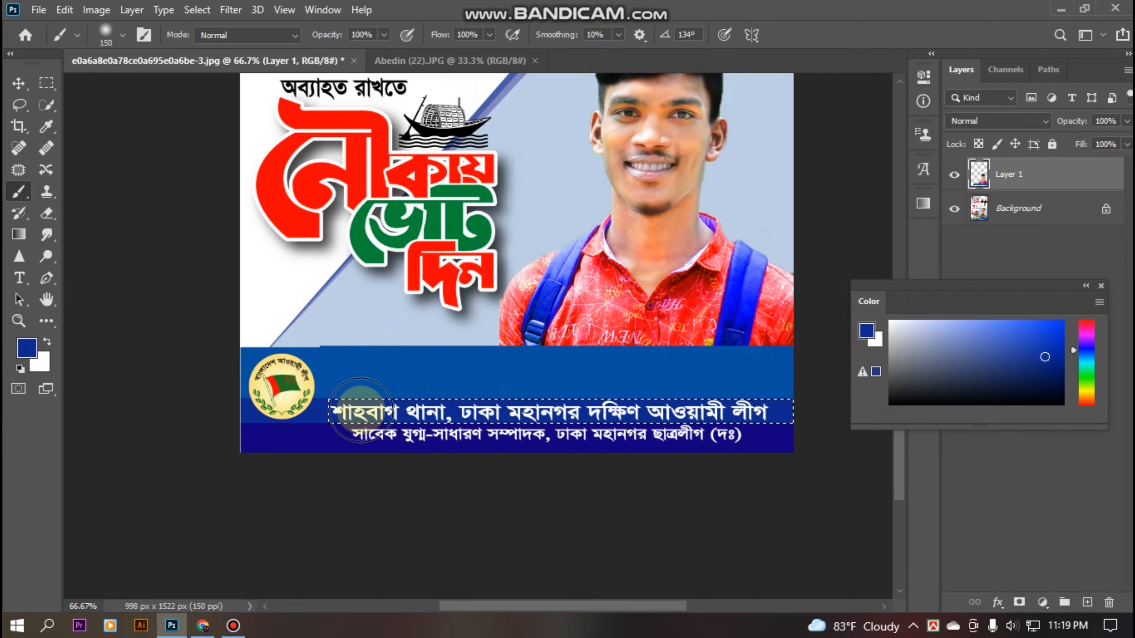
drag(543, 418, 834, 380)
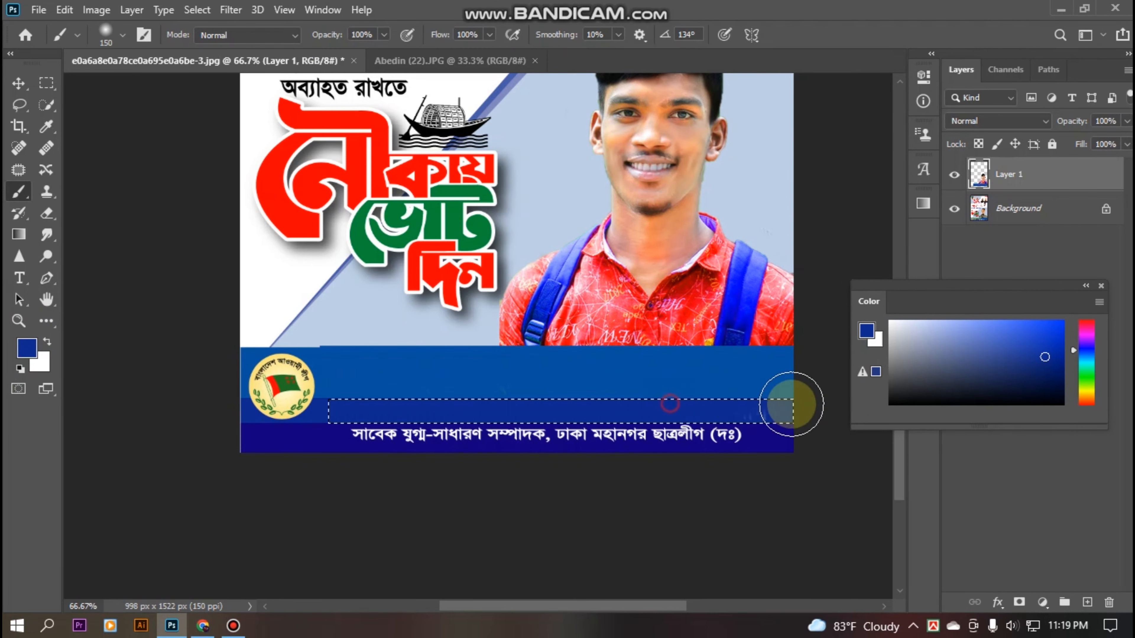
Marquee-select the bottom dark-blue text strip of the banner.
click(18, 104)
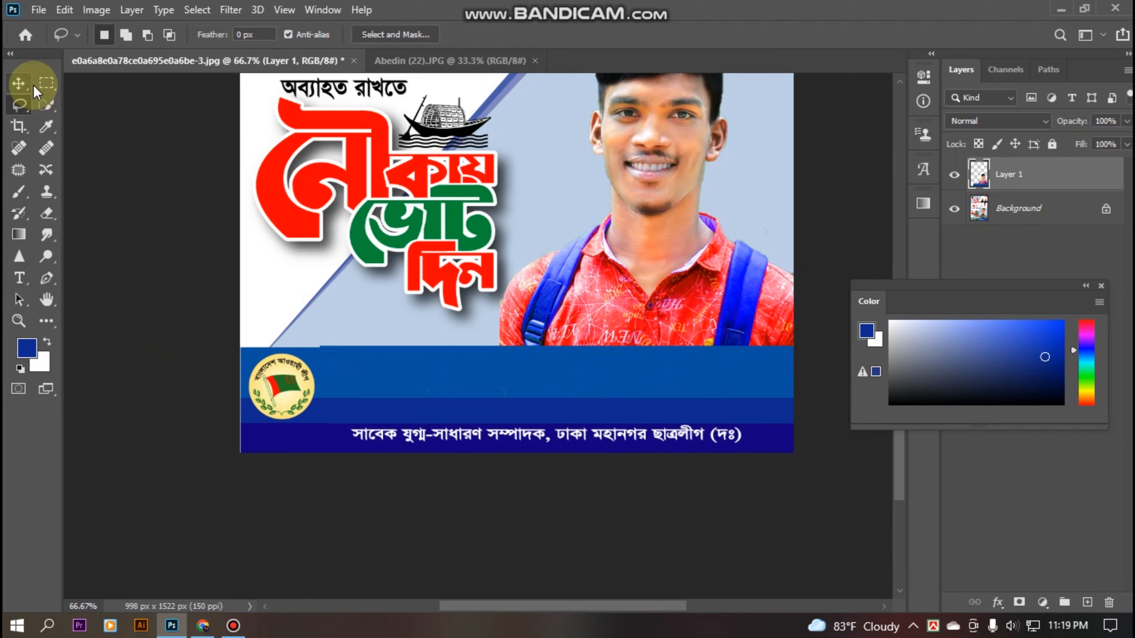
click(45, 83)
drag(235, 423, 1013, 482)
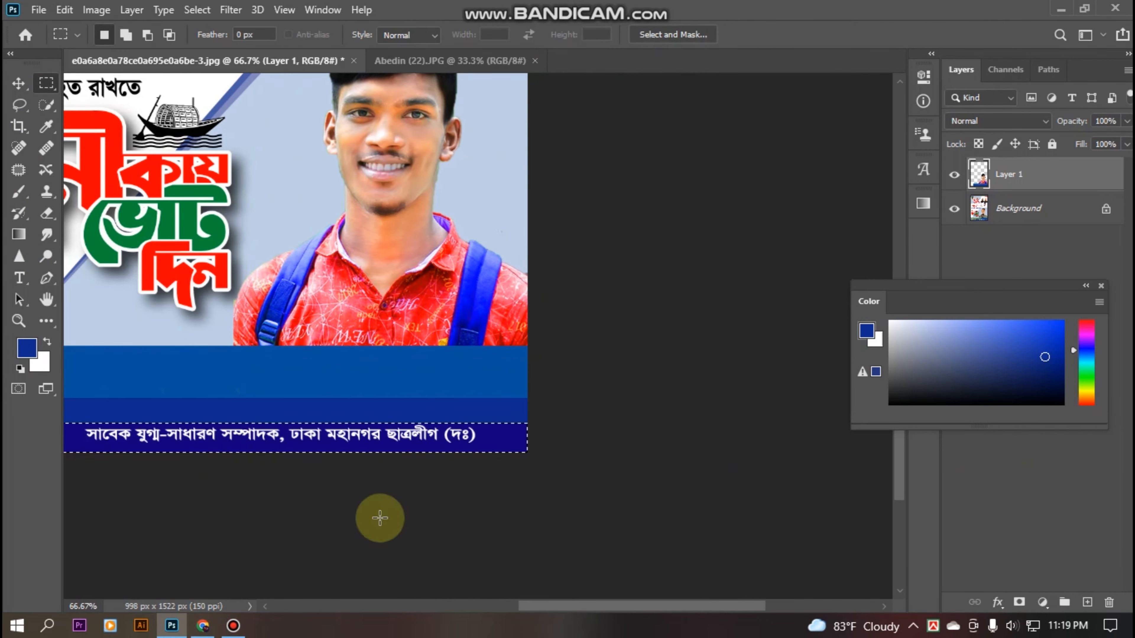
Sample the strip's dark blue and paint it over the bottom text line.
click(27, 348)
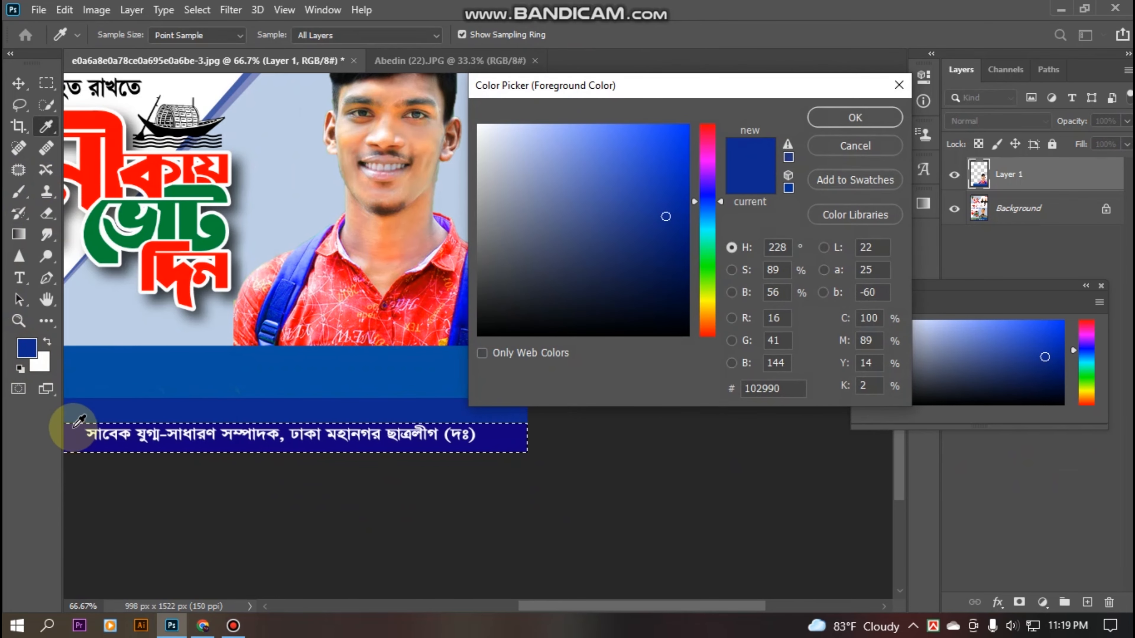
click(75, 434)
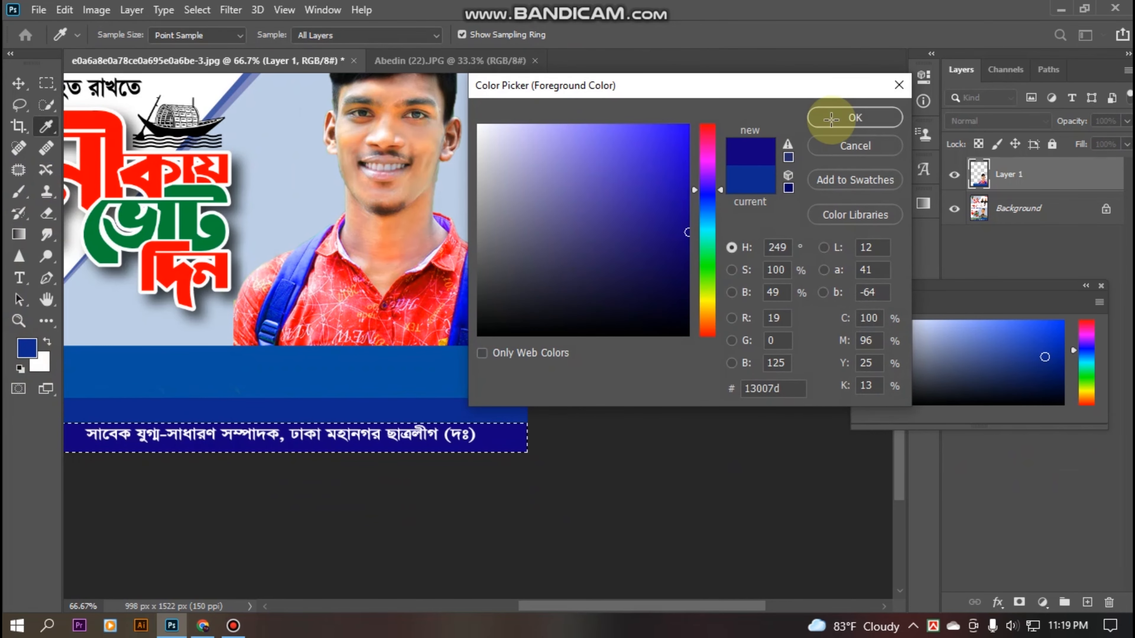
click(821, 116)
key(m)
click(19, 191)
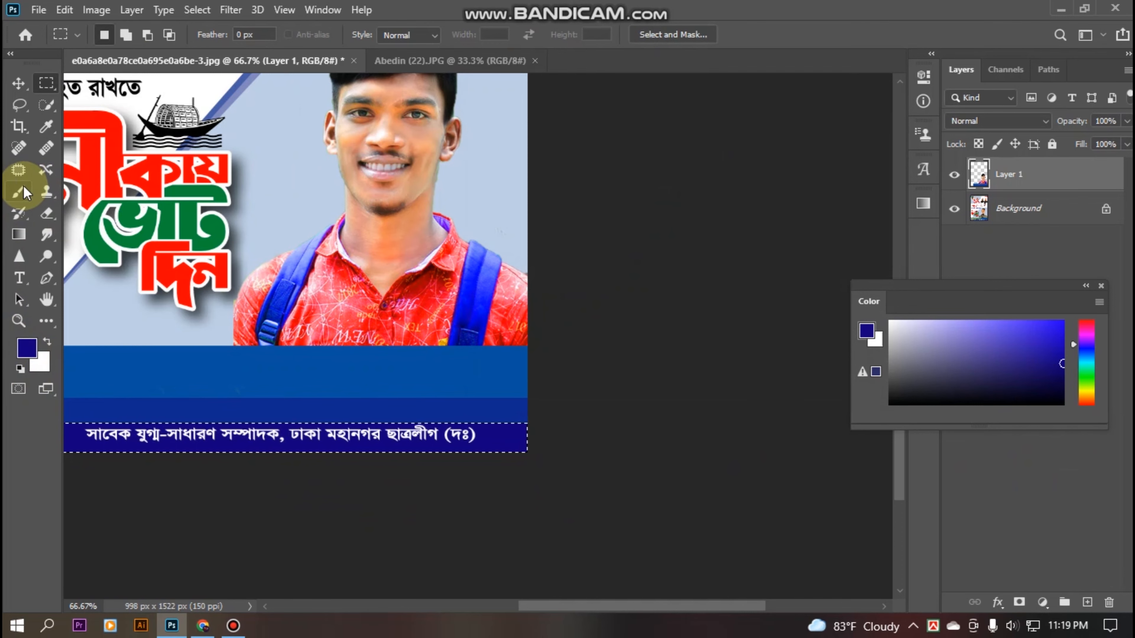
mouse_move(101, 413)
mouse_down()
mouse_move(404, 412)
mouse_move(15, 422)
mouse_up()
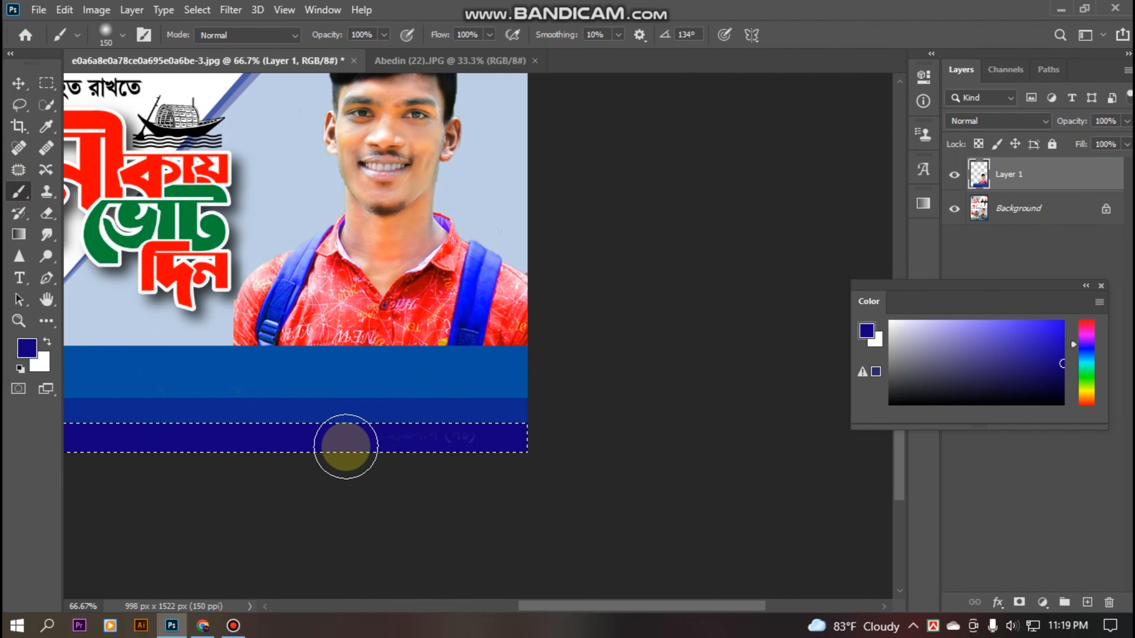
drag(342, 451, 560, 329)
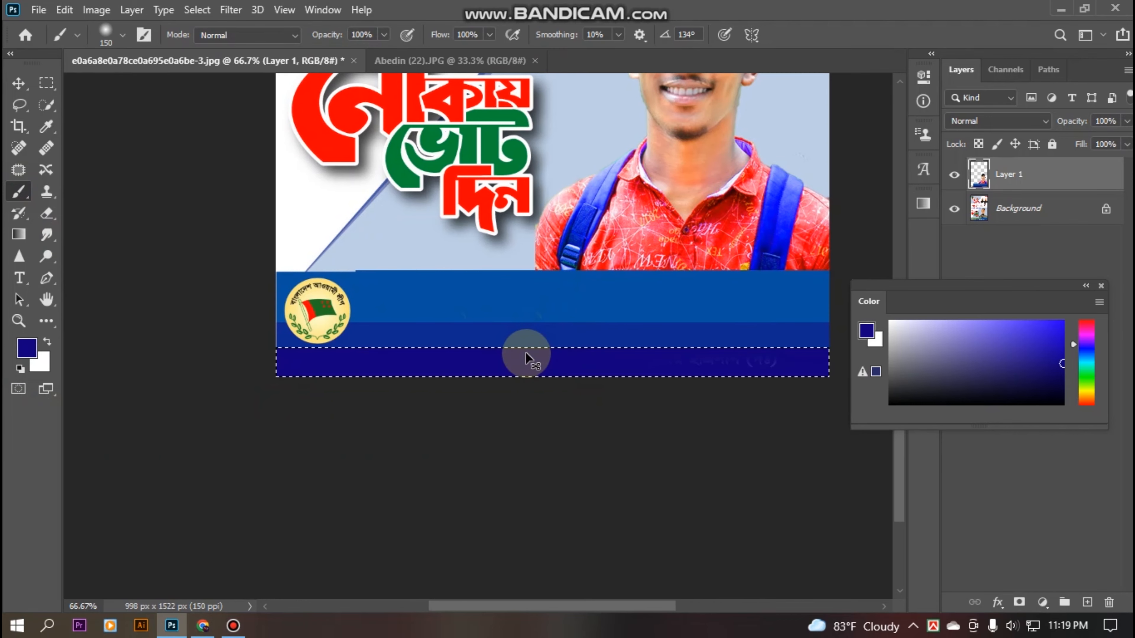
Deselect and undo the dark-blue paint to bring back both lower Bangla text lines.
click(18, 104)
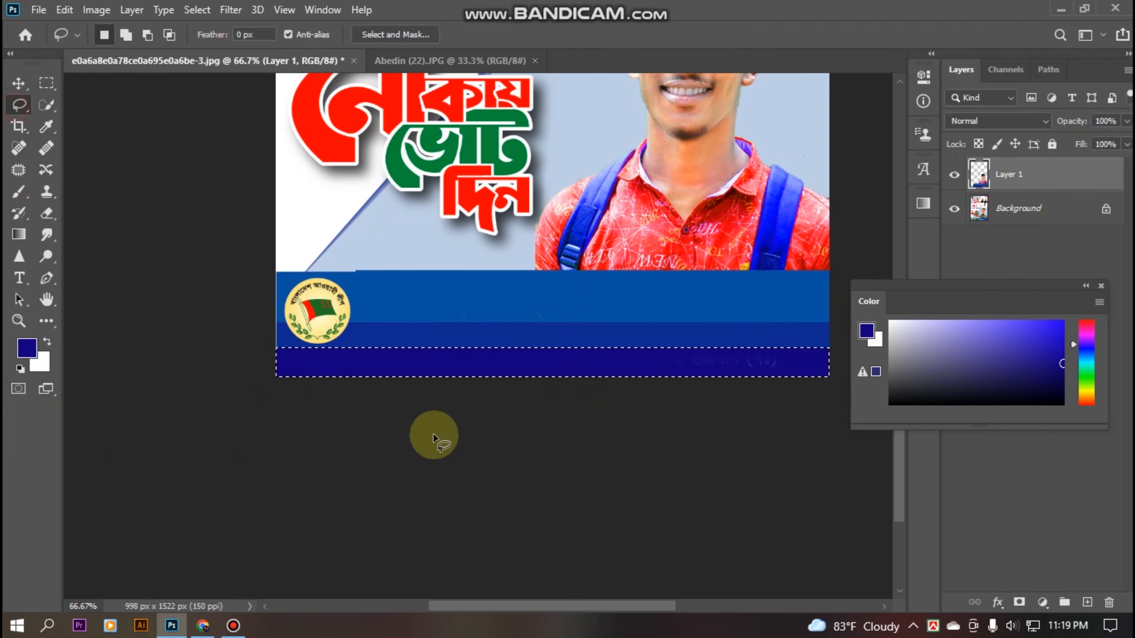
click(436, 476)
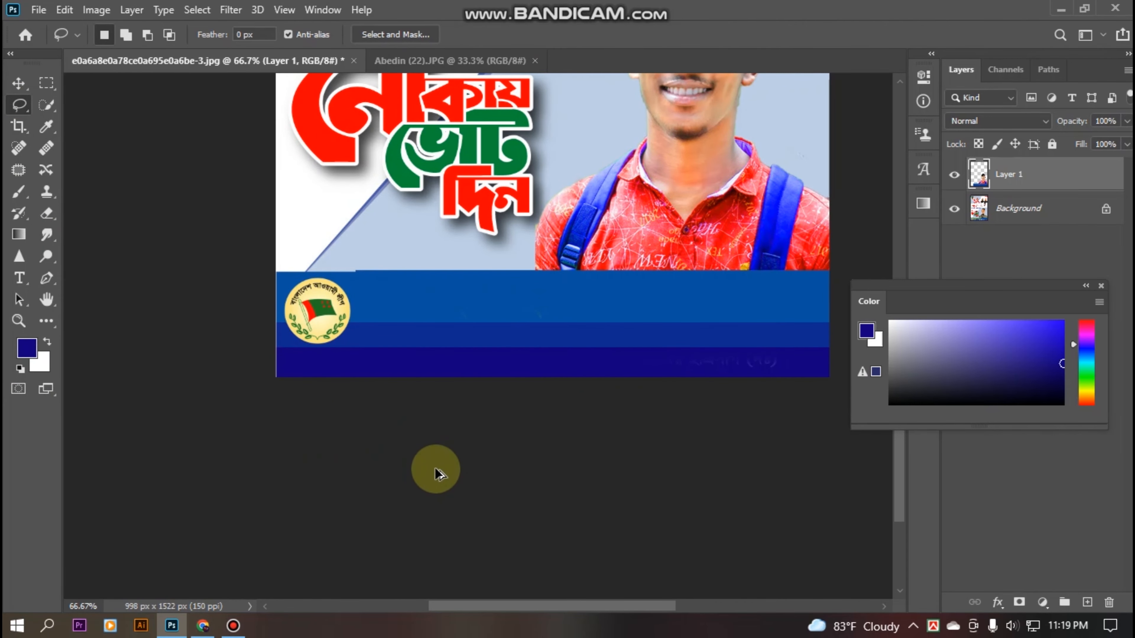
key(ctrl+z)
key(ctrl+z)
key(ctrl+z)
key(ctrl+z)
key(ctrl+z)
click(525, 454)
drag(534, 411, 498, 474)
key(b)
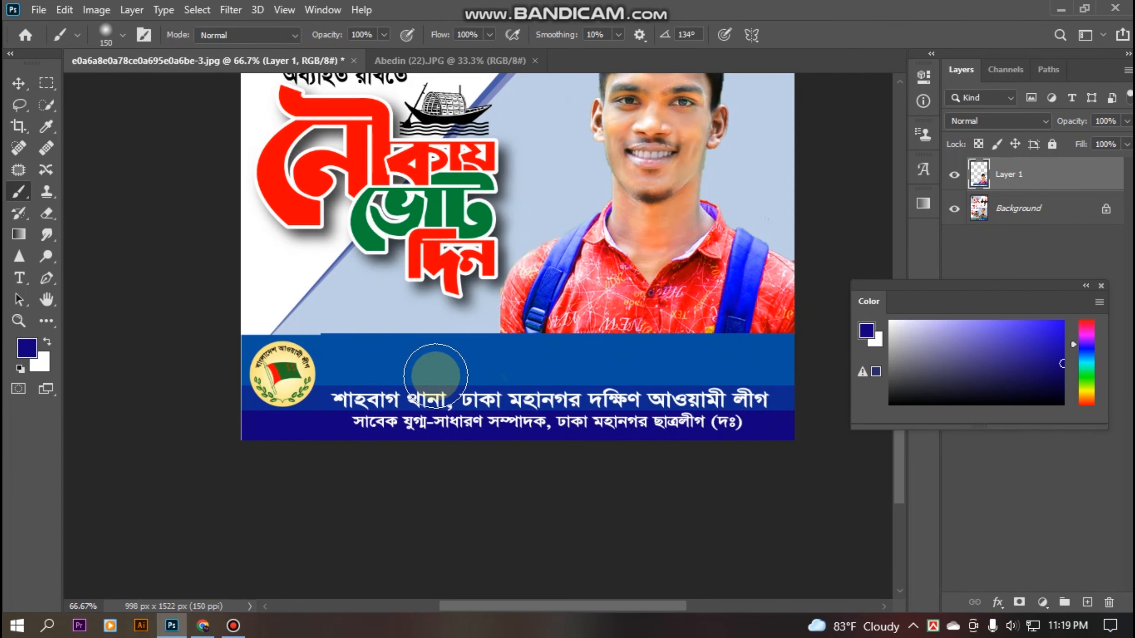
drag(291, 184, 276, 286)
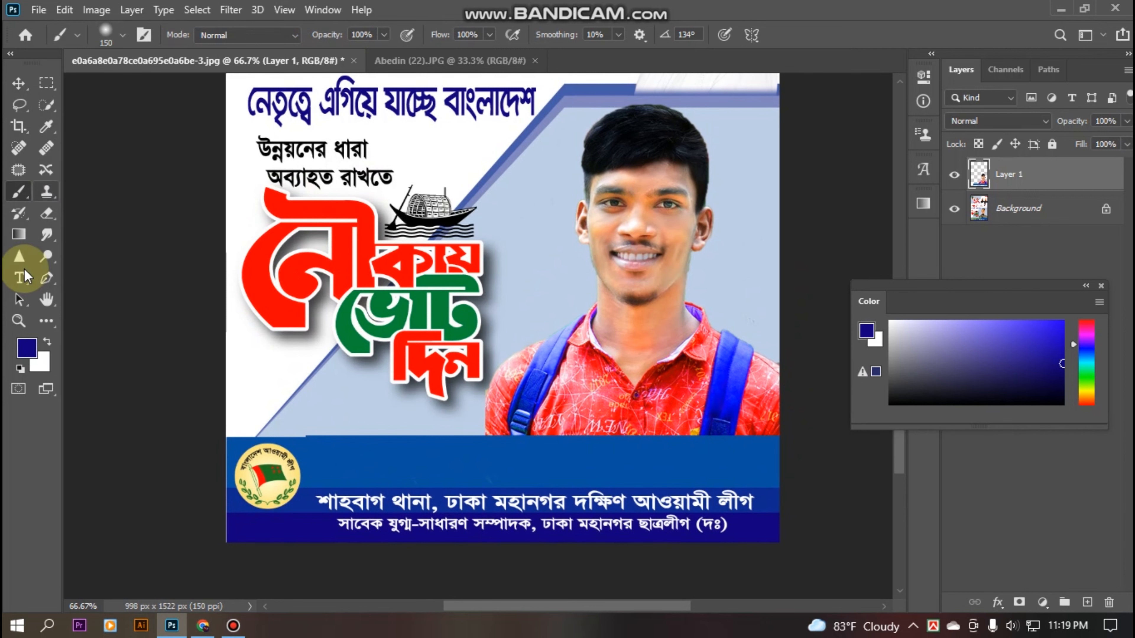
click(18, 279)
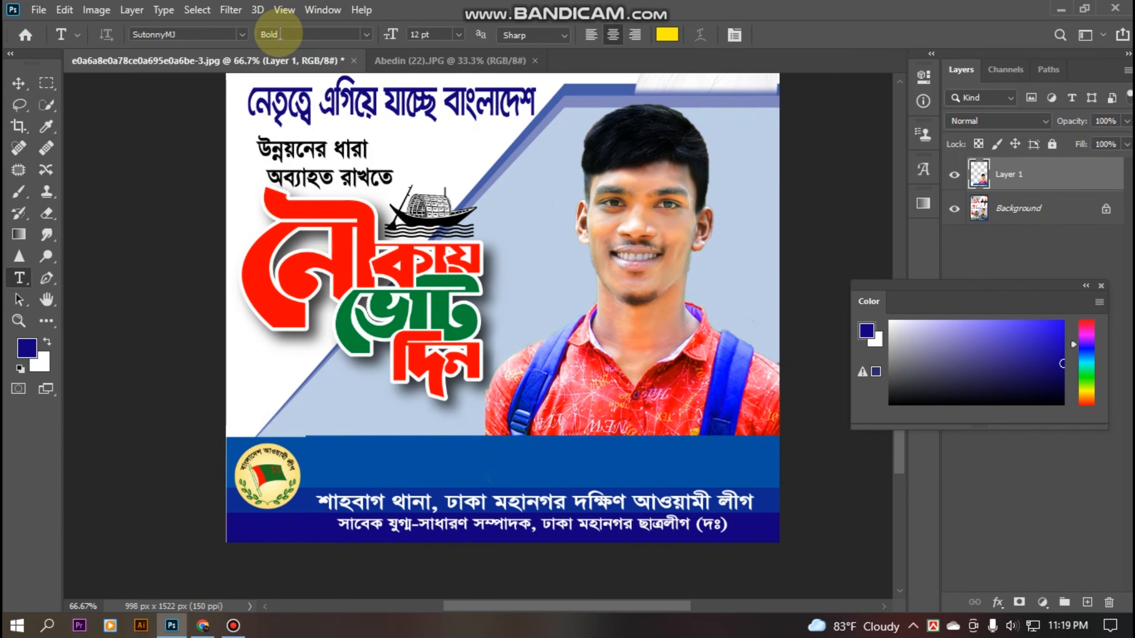
Type the candidate's Bangla name in Li Nisha Shwakkhor ANSI V1 on the top strip using Bijoy Classic.
click(242, 35)
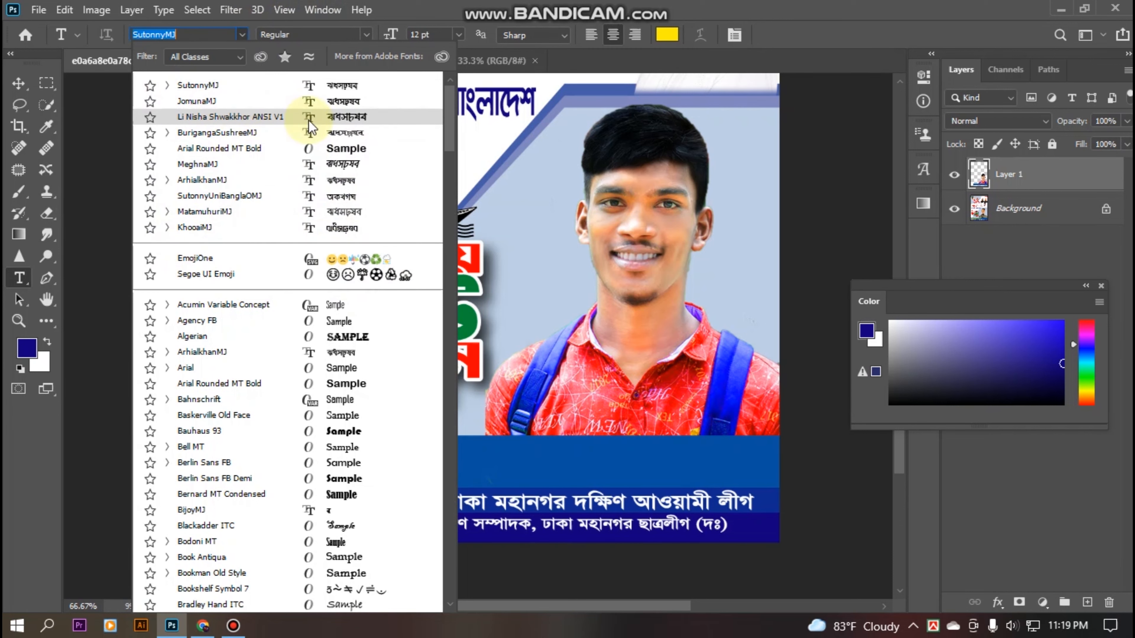
click(265, 116)
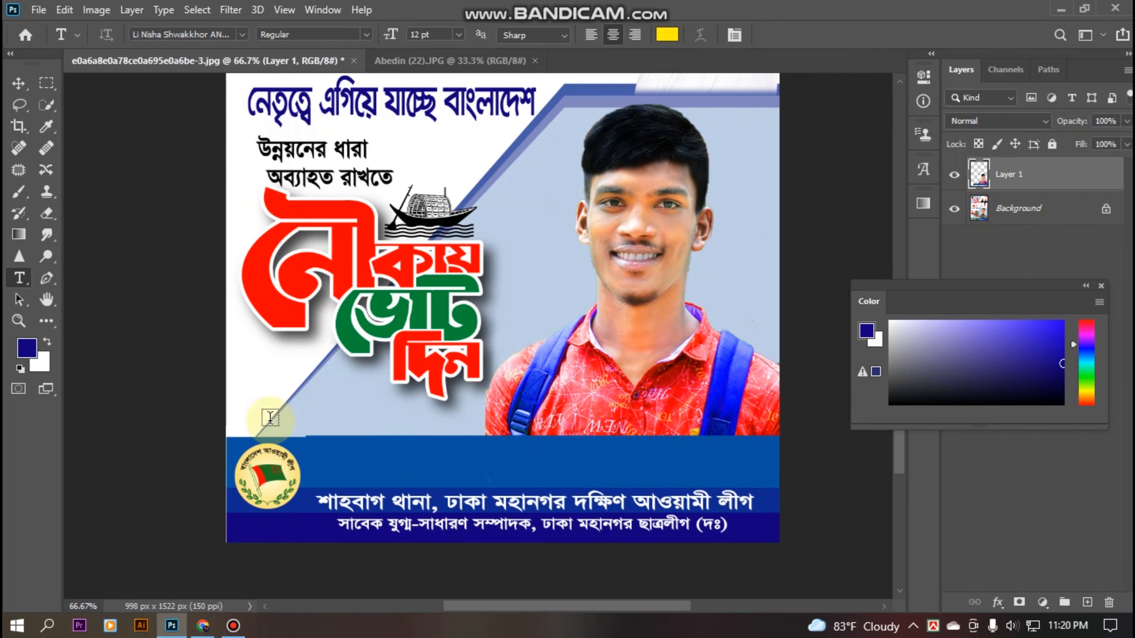
click(333, 464)
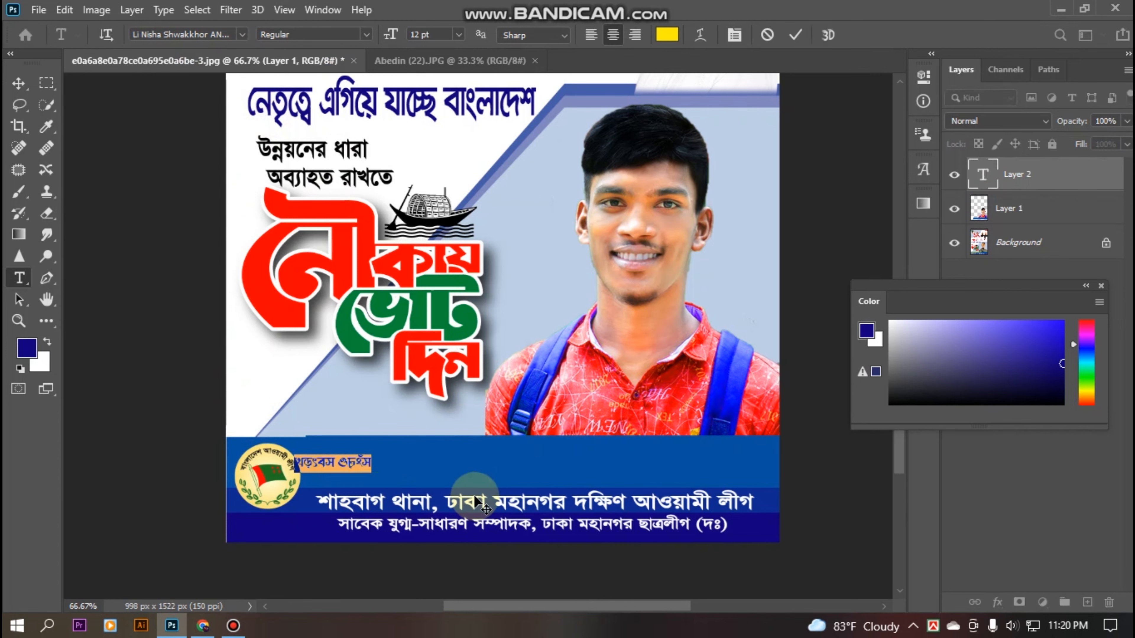
click(935, 627)
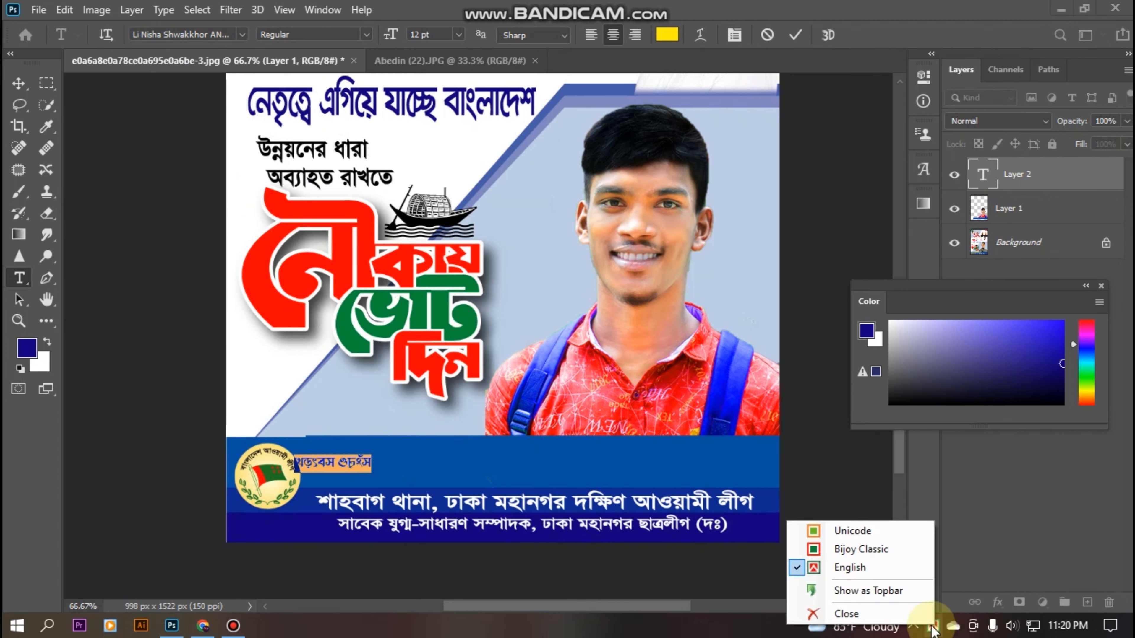
click(833, 550)
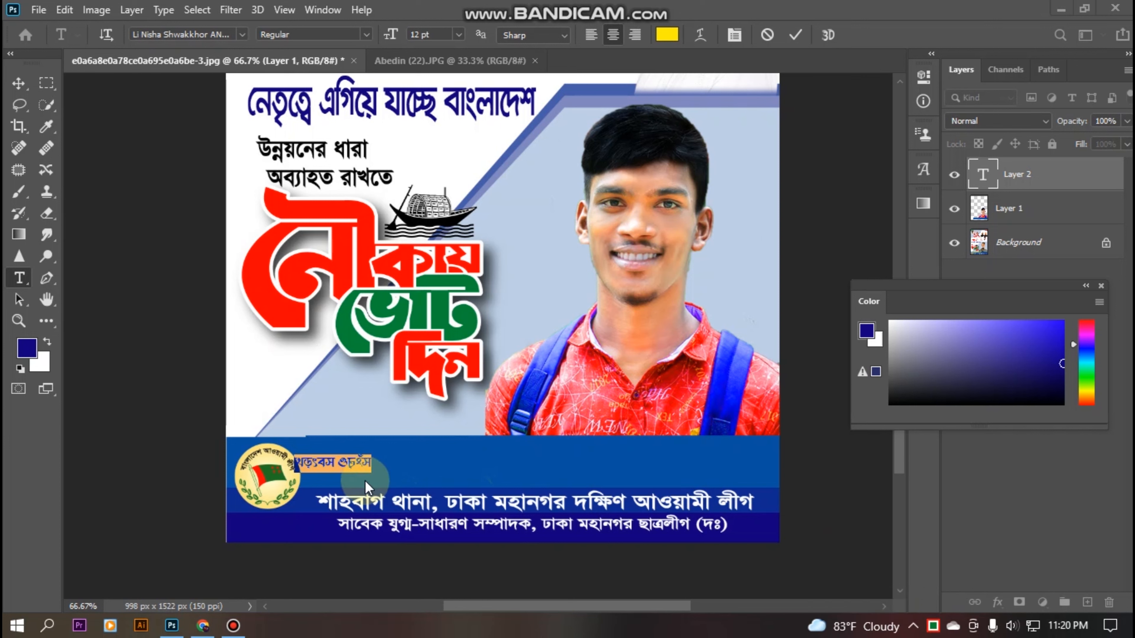
click(356, 458)
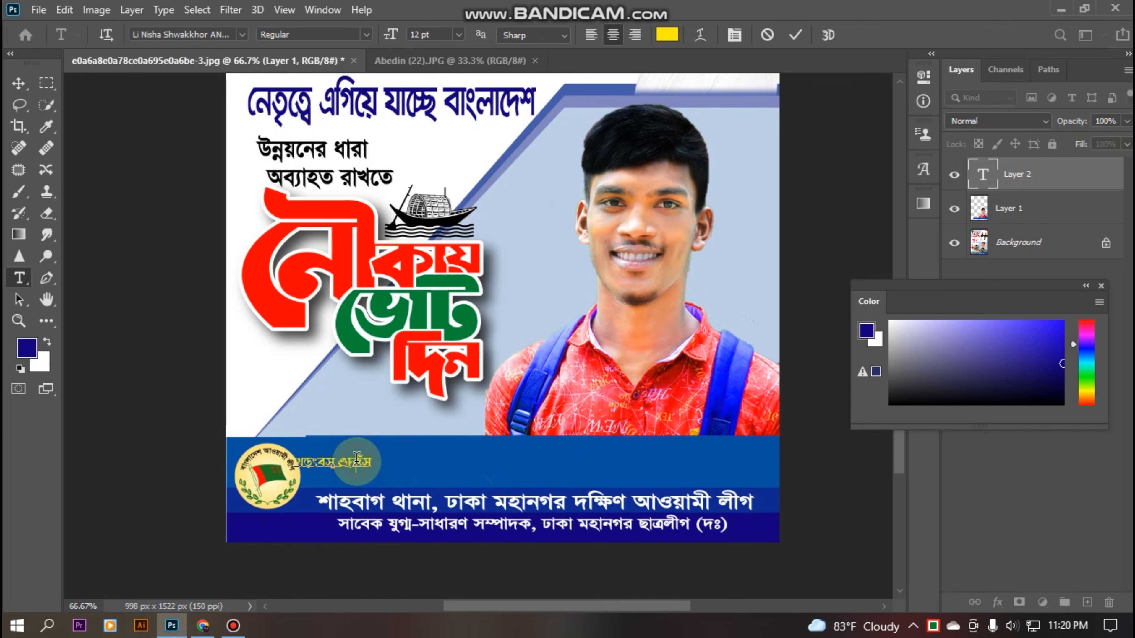
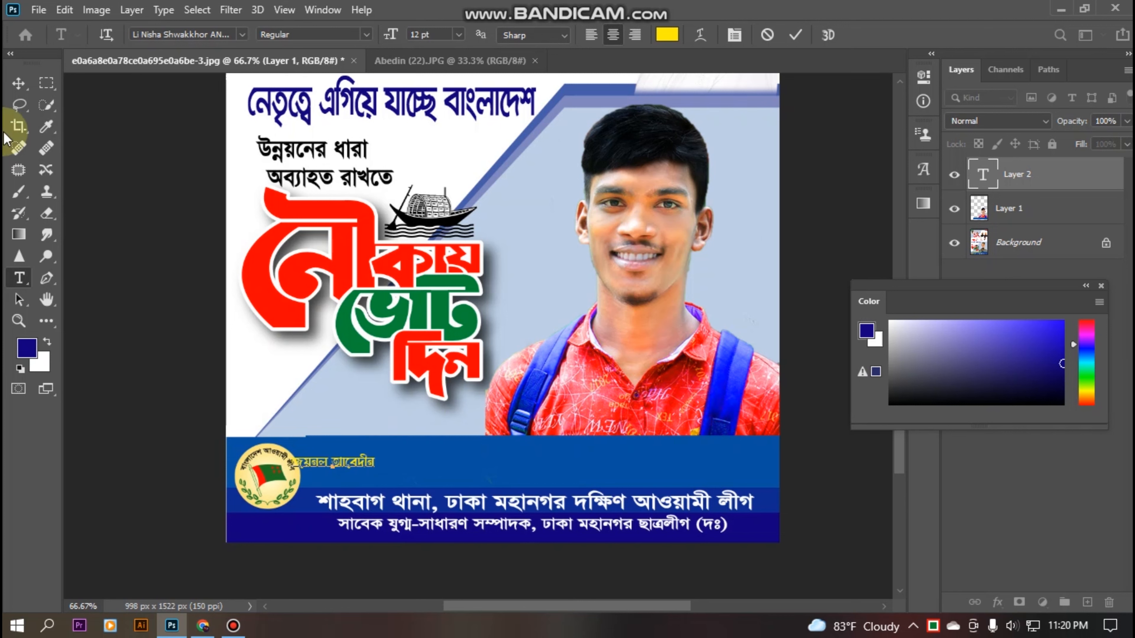
Scale the yellow name to about 315% and centre it in the top blue strip.
click(19, 83)
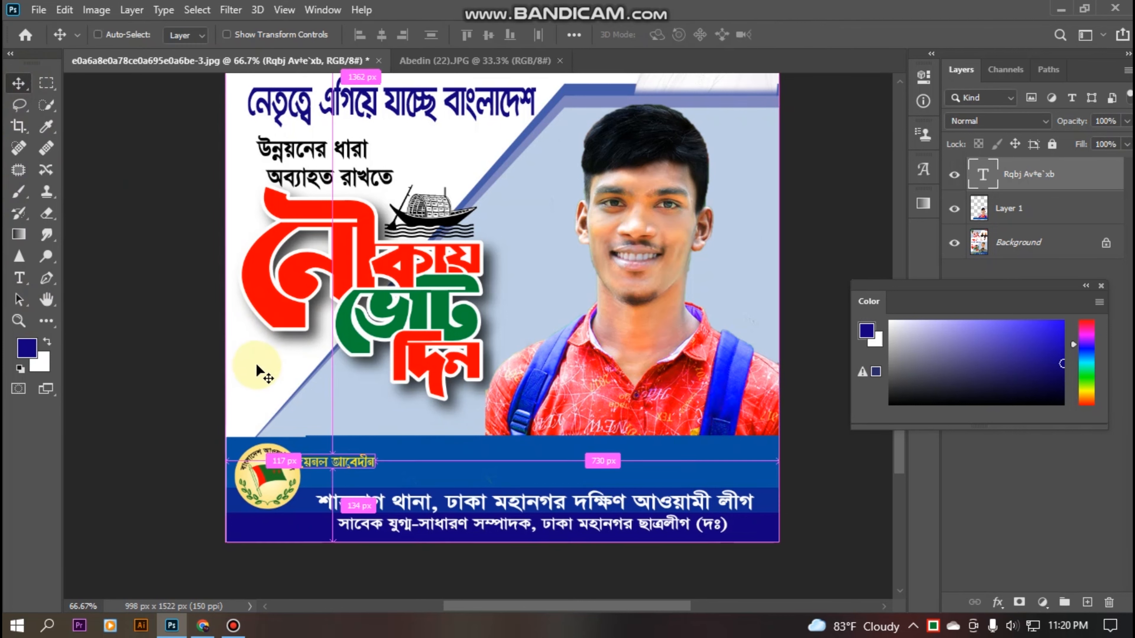
key(ctrl+t)
drag(383, 459, 557, 415)
drag(497, 446, 680, 454)
key(Return)
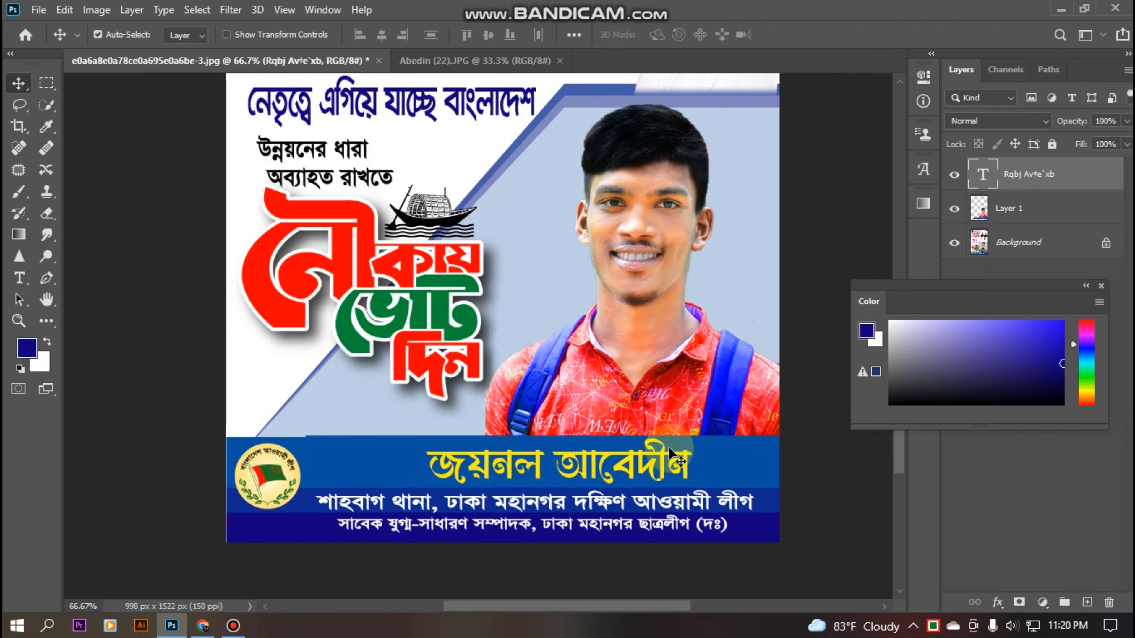
key(ctrl+minus)
key(ctrl+minus)
key(ctrl+minus)
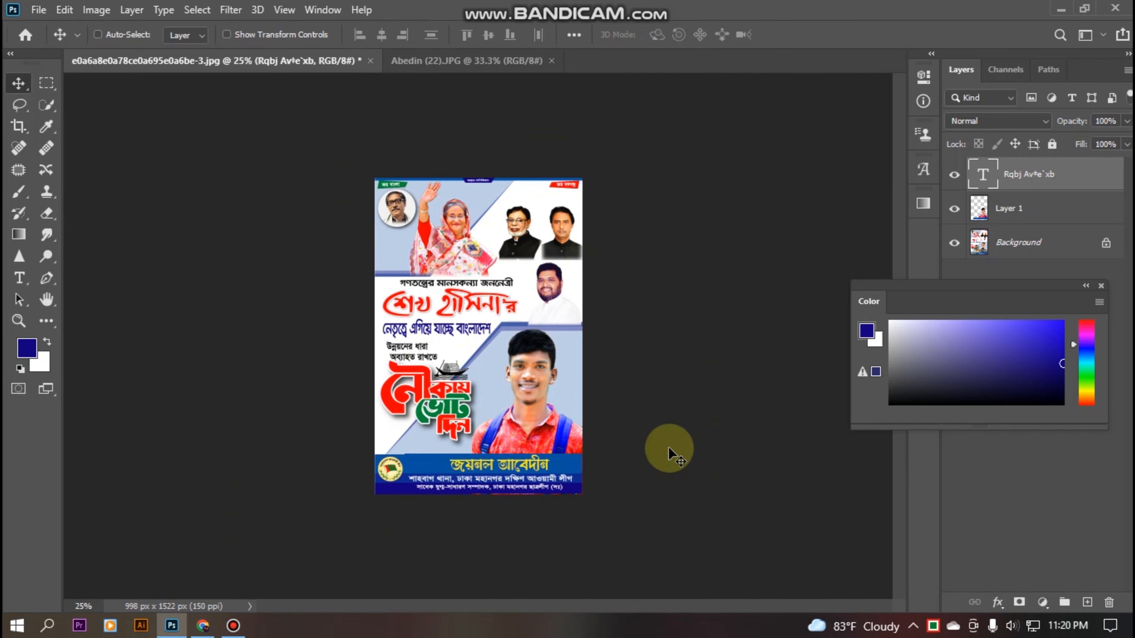
click(39, 10)
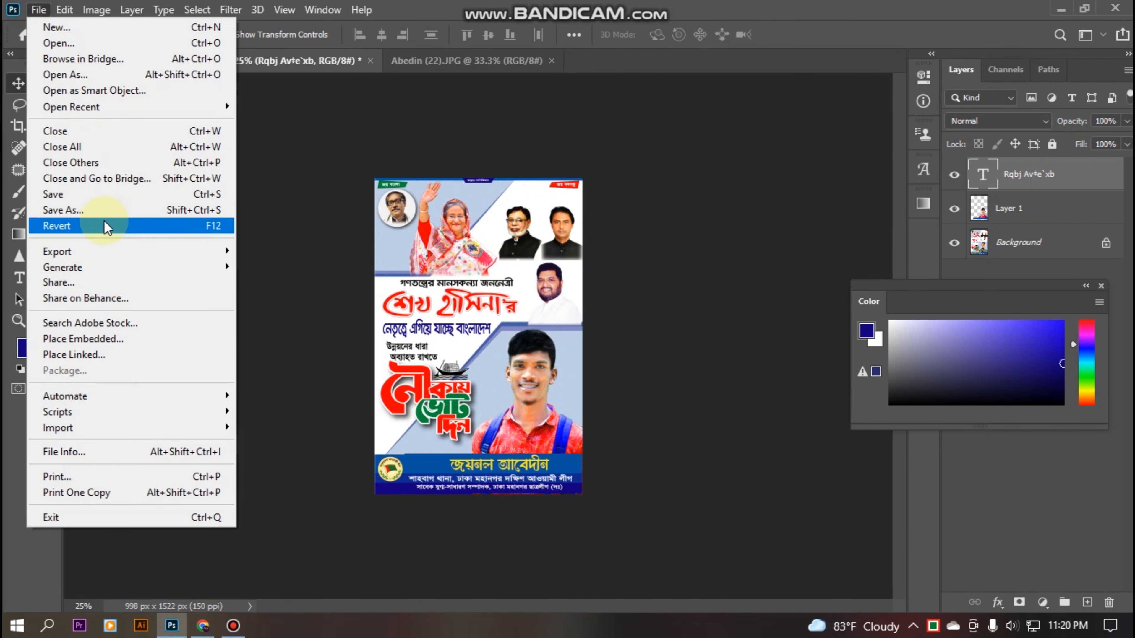
Save the poster as a JPEG on the Desktop, replacing the existing file, then minimise Photoshop.
click(99, 211)
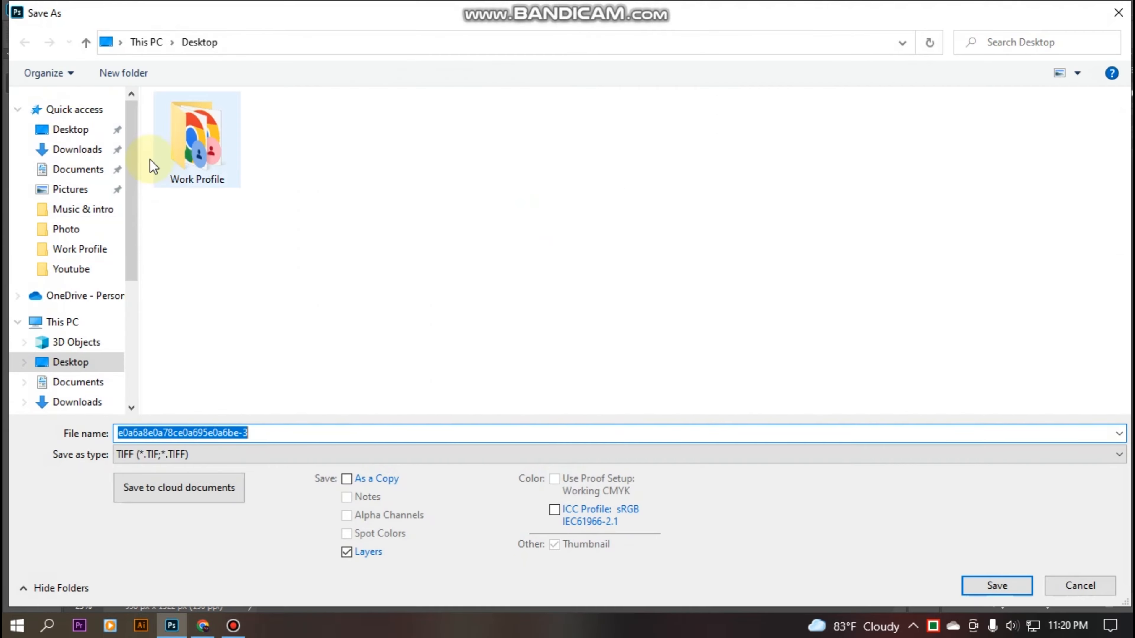
click(71, 129)
click(148, 459)
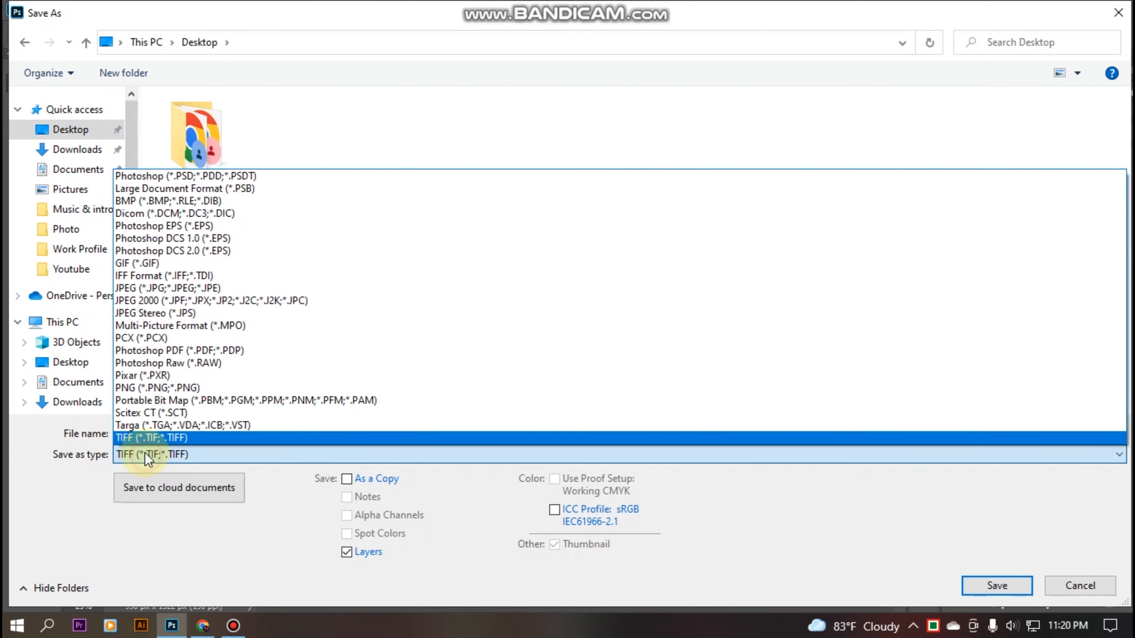
click(145, 290)
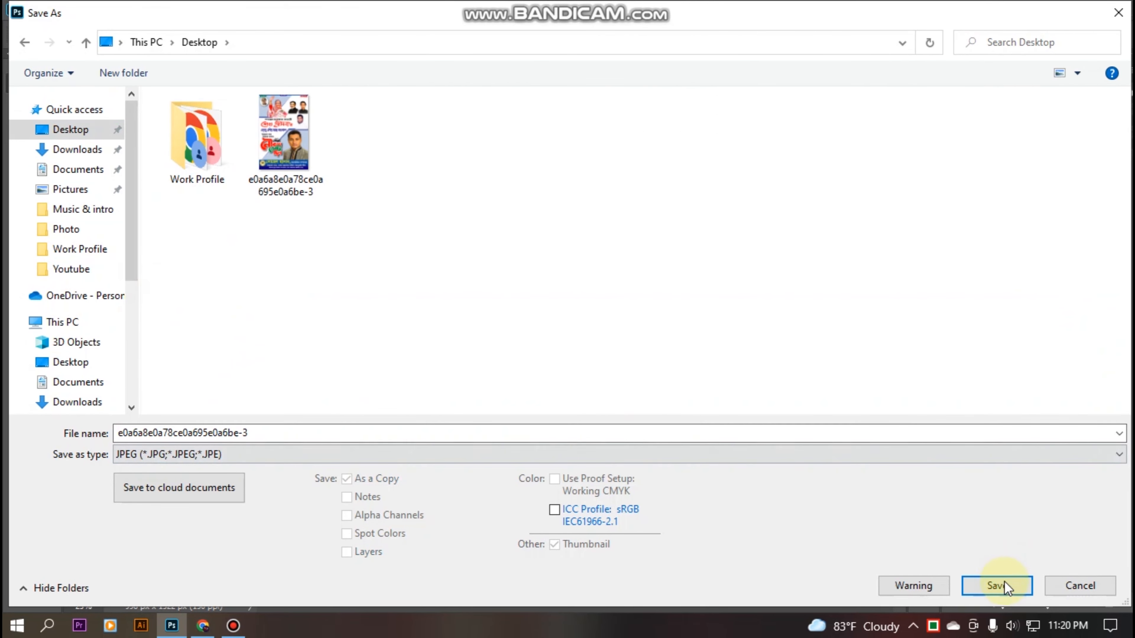
click(1019, 586)
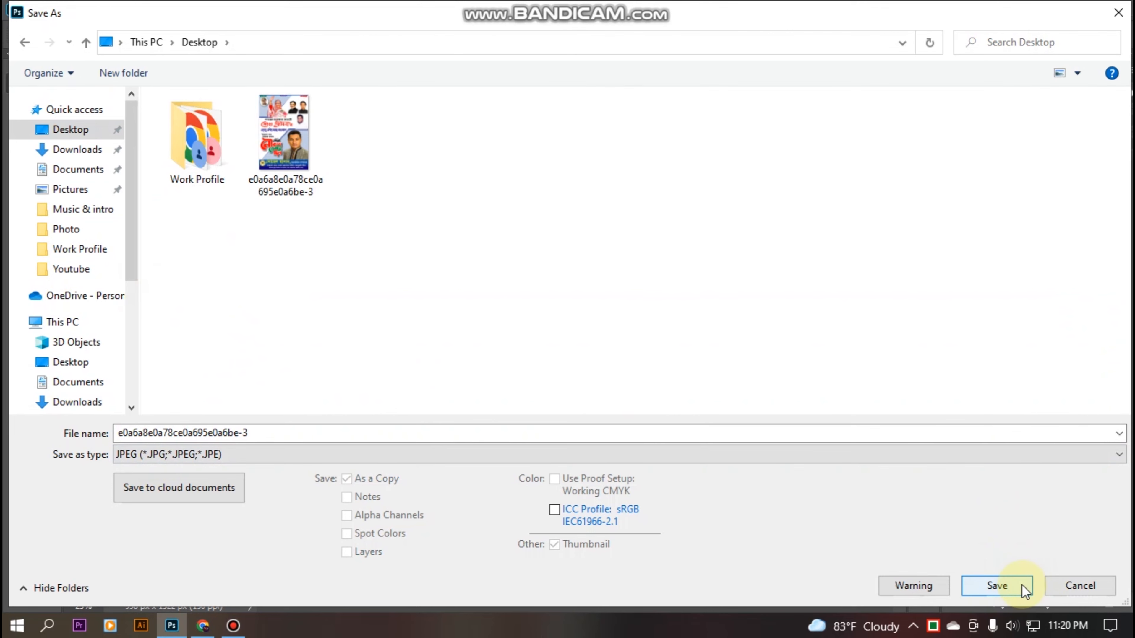
click(616, 317)
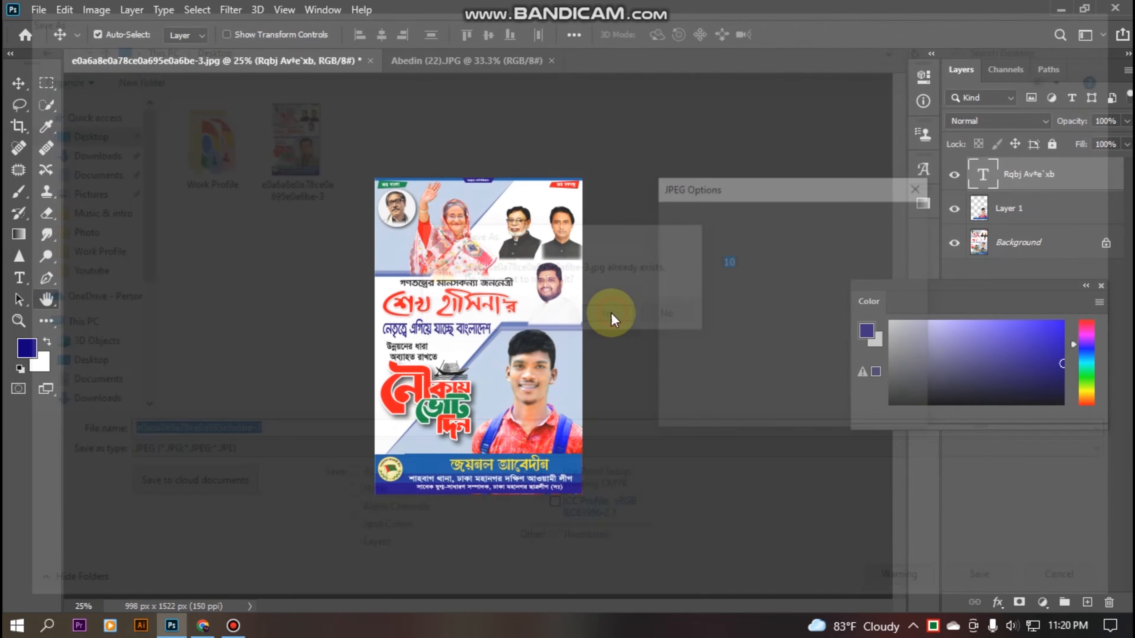
click(879, 247)
click(1061, 9)
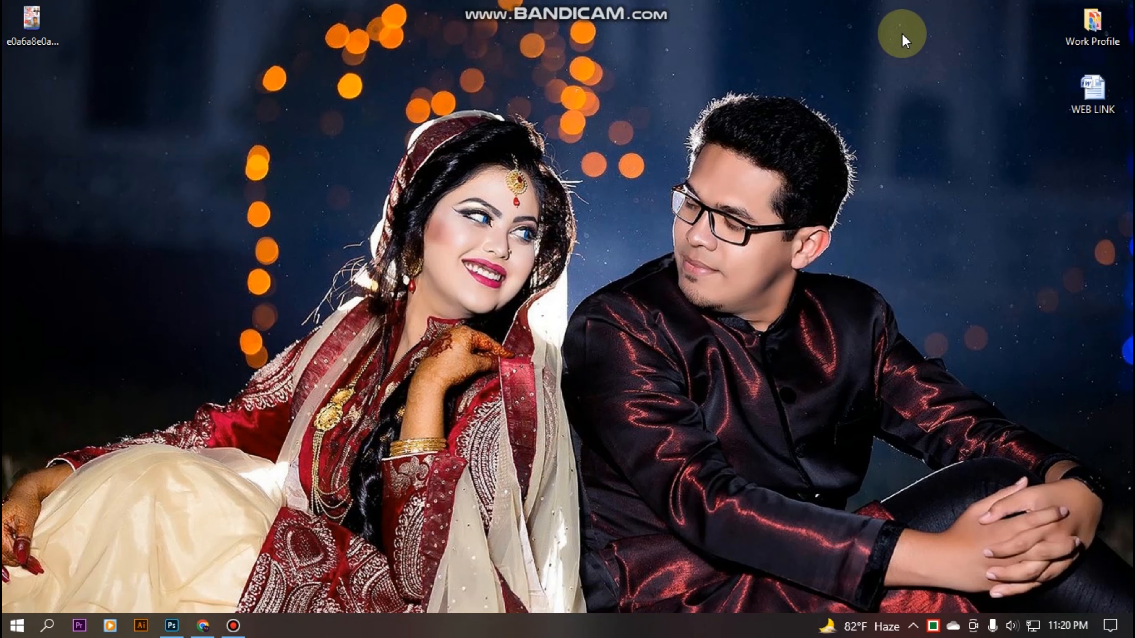